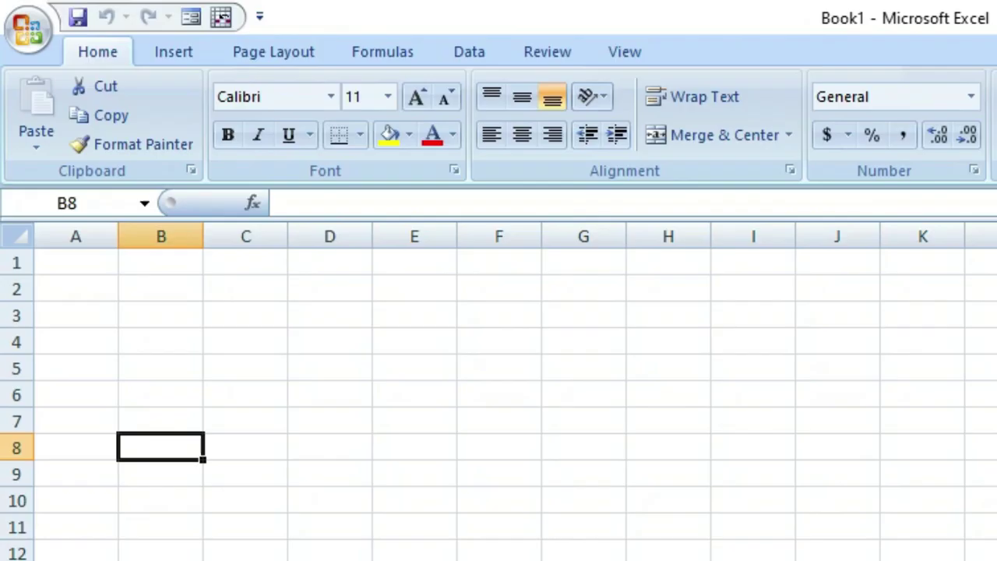
- Select A1 through H1 of the blank sheet as the bill's title range
mouse_move(75, 263)
left_mouse_down()
mouse_move(246, 315)
mouse_move(669, 262)
left_mouse_up()
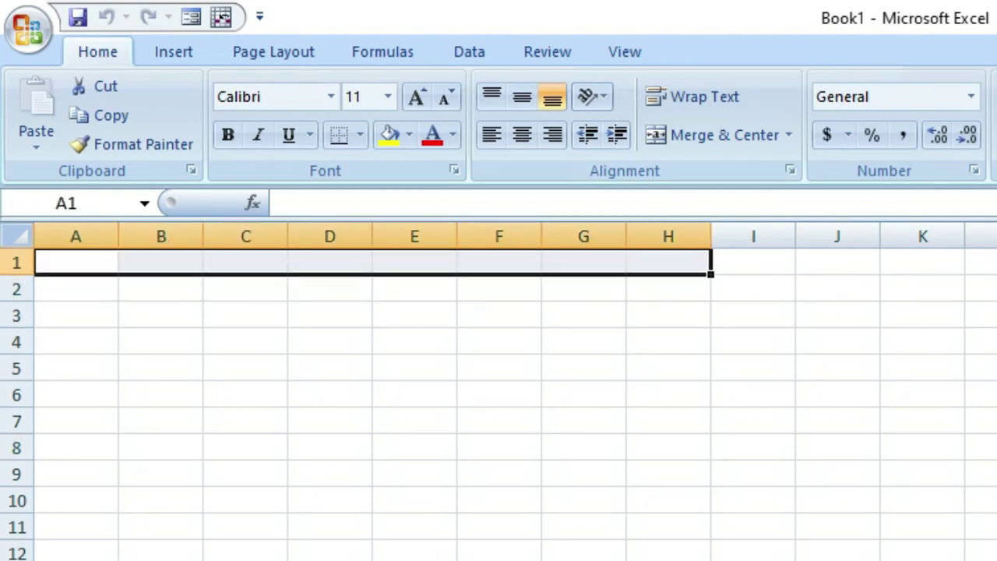
- Merge and centre A1:H1 and enter the title 'vinayaga electrical works'
left_click(724, 135)
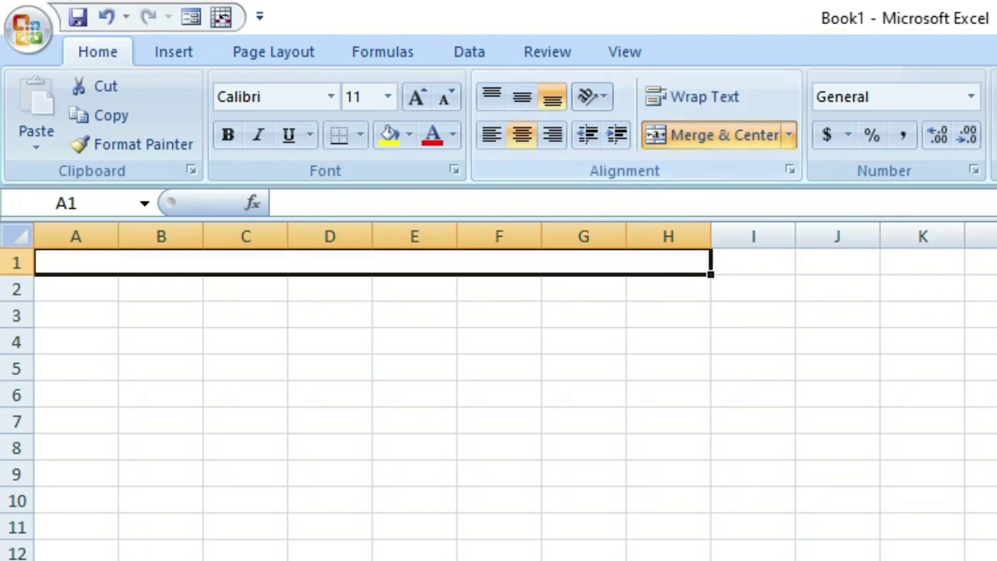
type("vi")
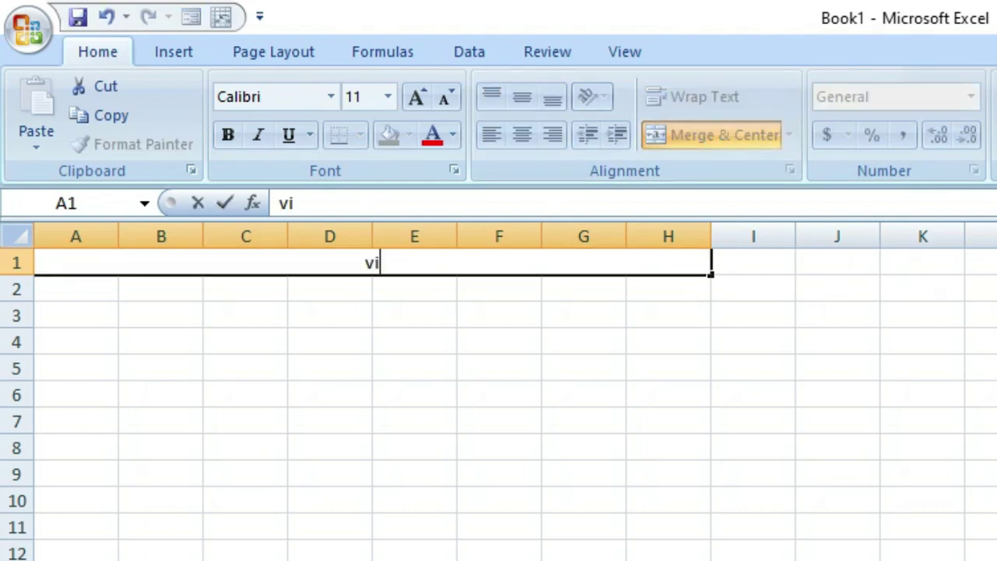
type("naya")
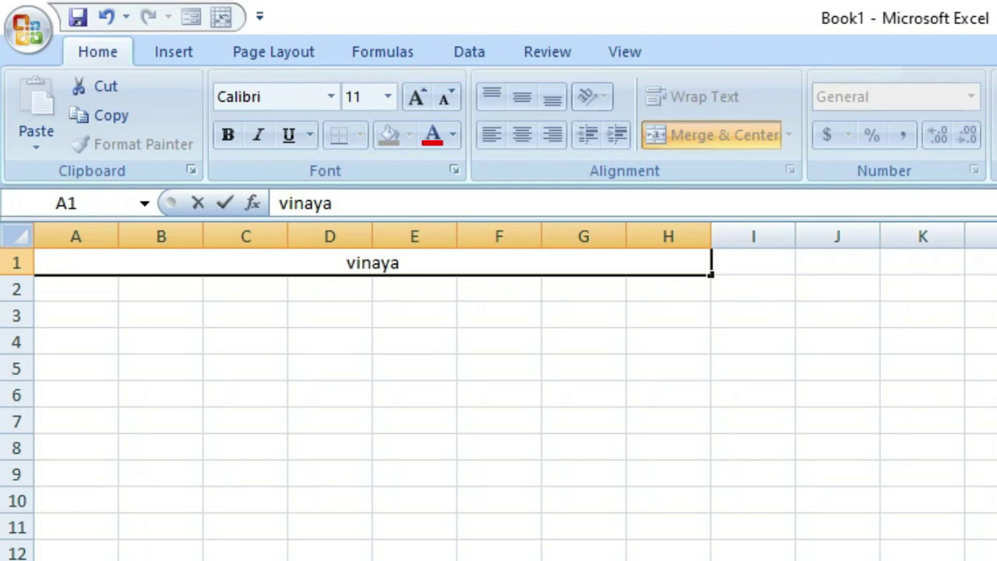
type("ga graphics")
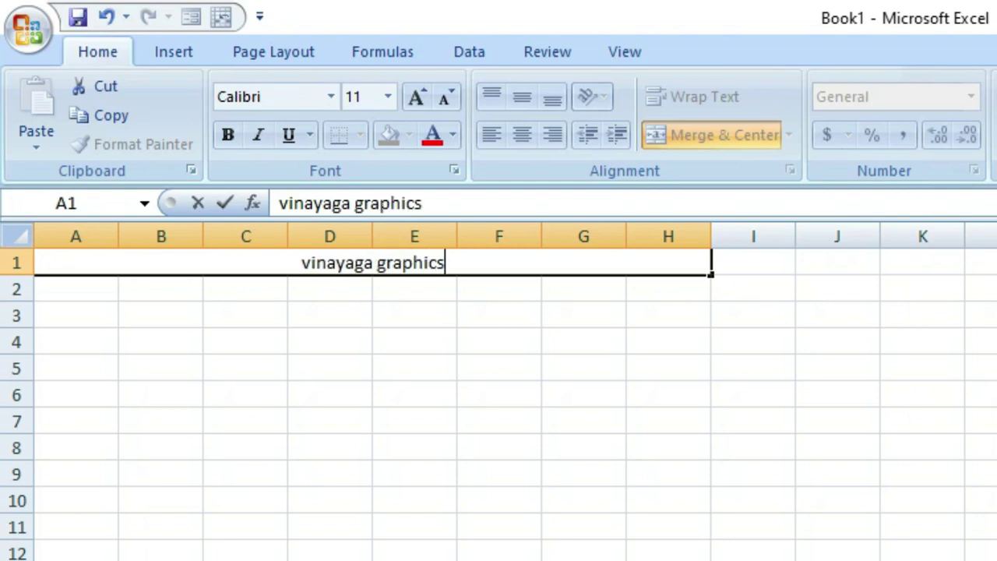
type(" works")
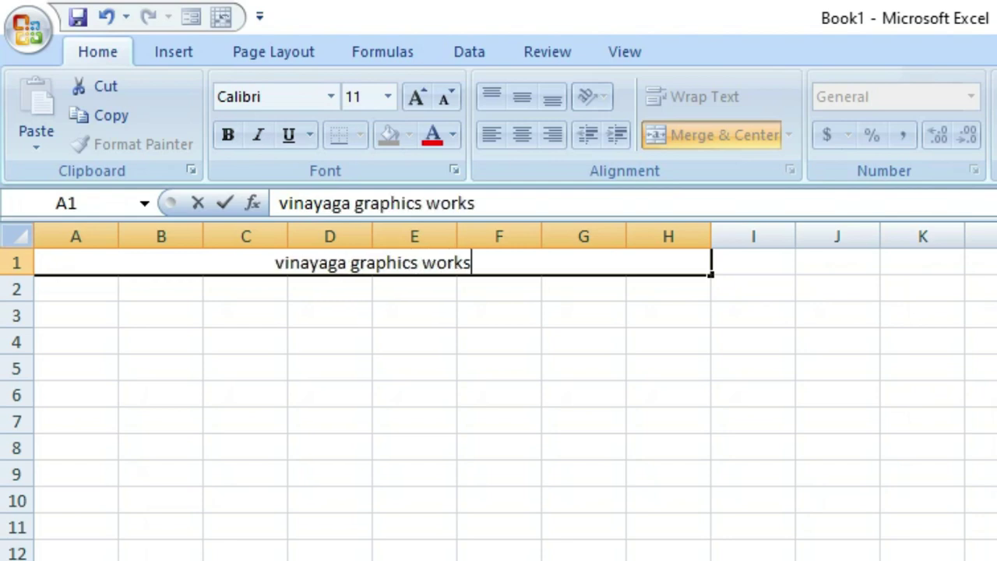
key("BackSpace")
key("BackSpace")
key("BackSpace")
key("BackSpace")
key("BackSpace")
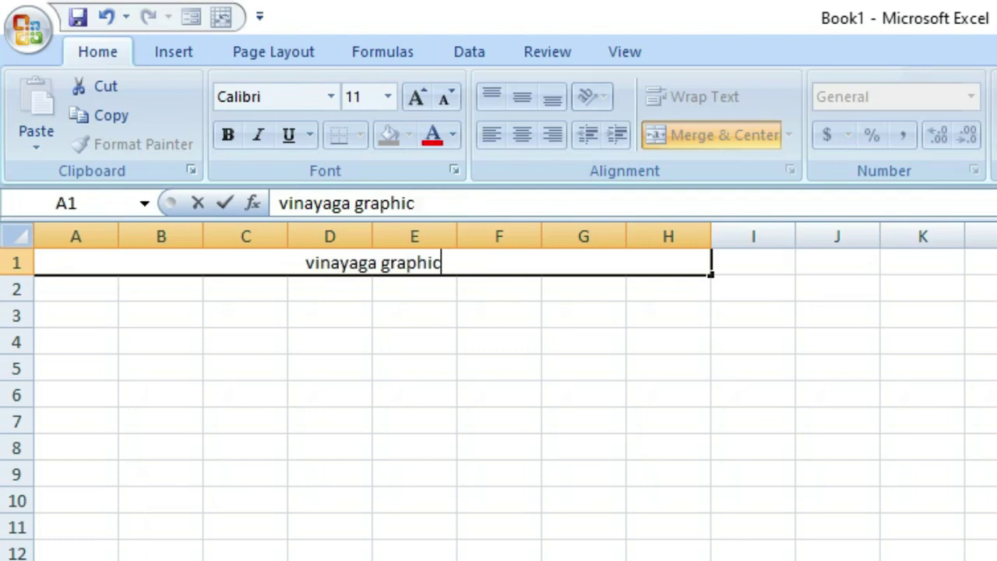
key("BackSpace")
key("BackSpace")
key("BackSpace")
key("BackSpace")
key("BackSpace")
key("BackSpace")
type("elect")
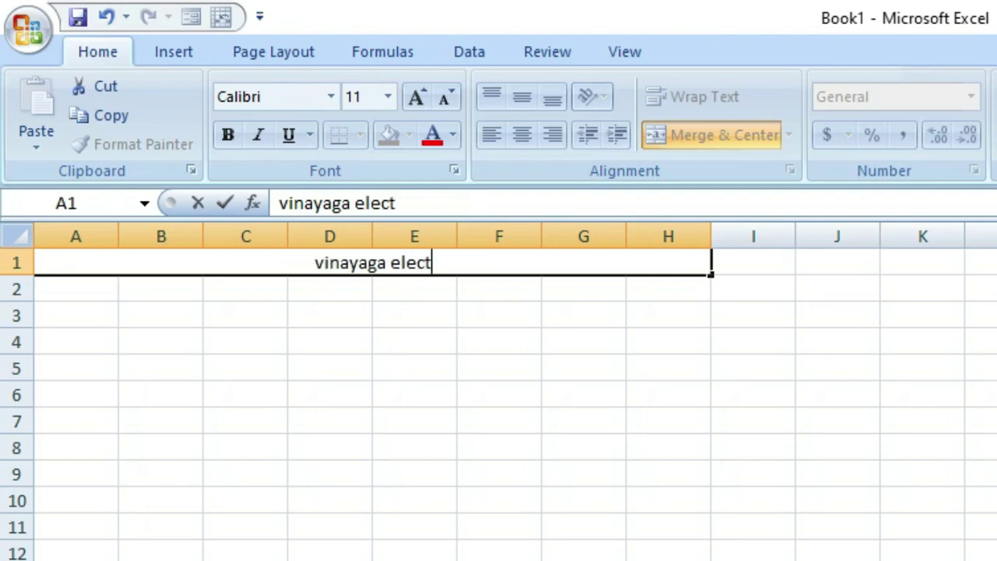
type("rical works")
key("Return")
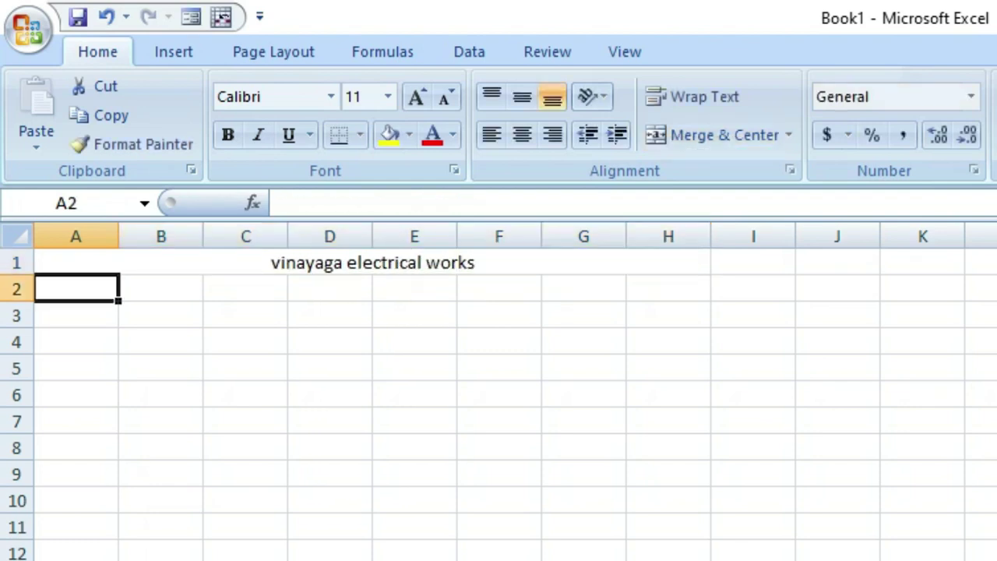
- Give the merged title cell all borders and font size 16
left_click(75, 262)
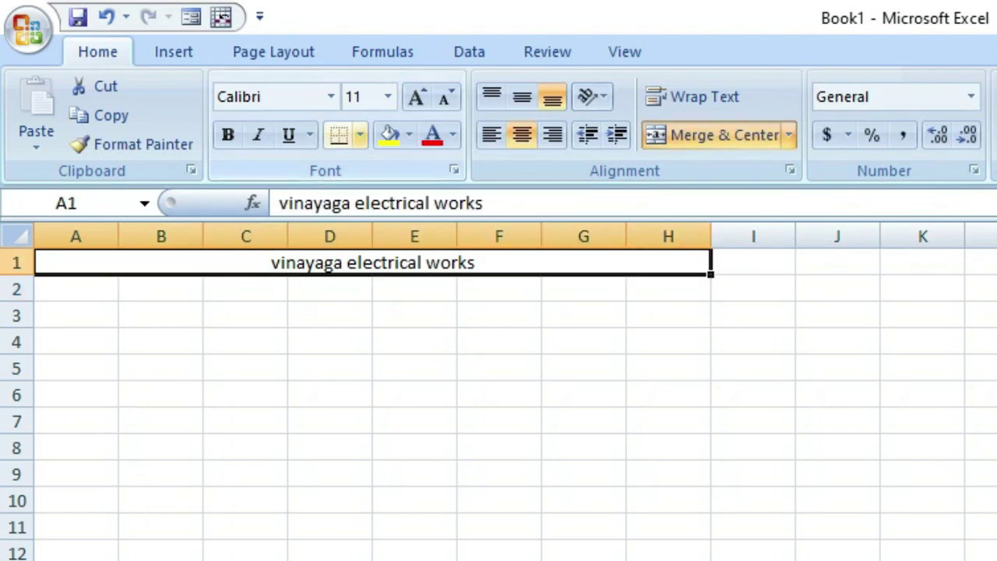
left_click(359, 134)
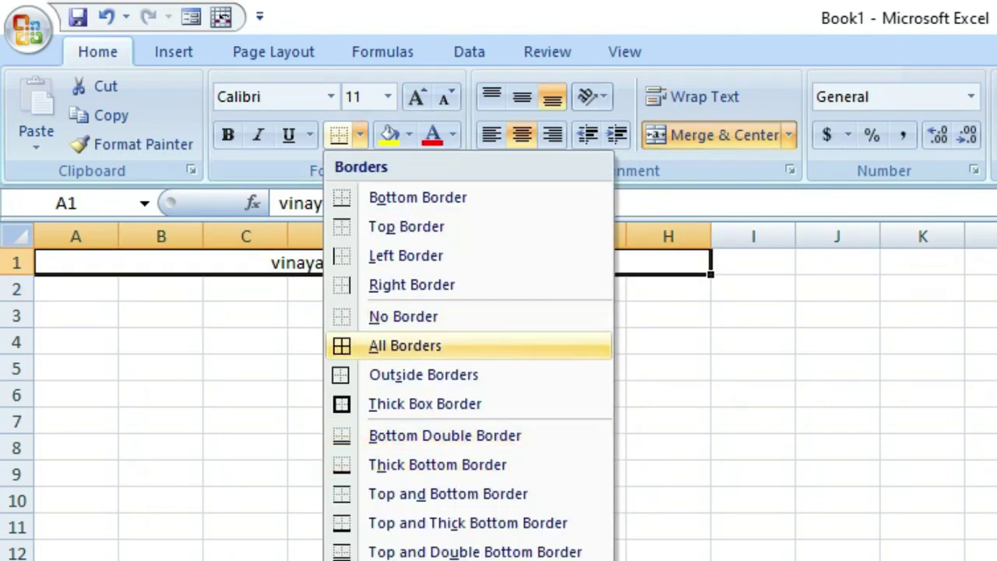
left_click(405, 345)
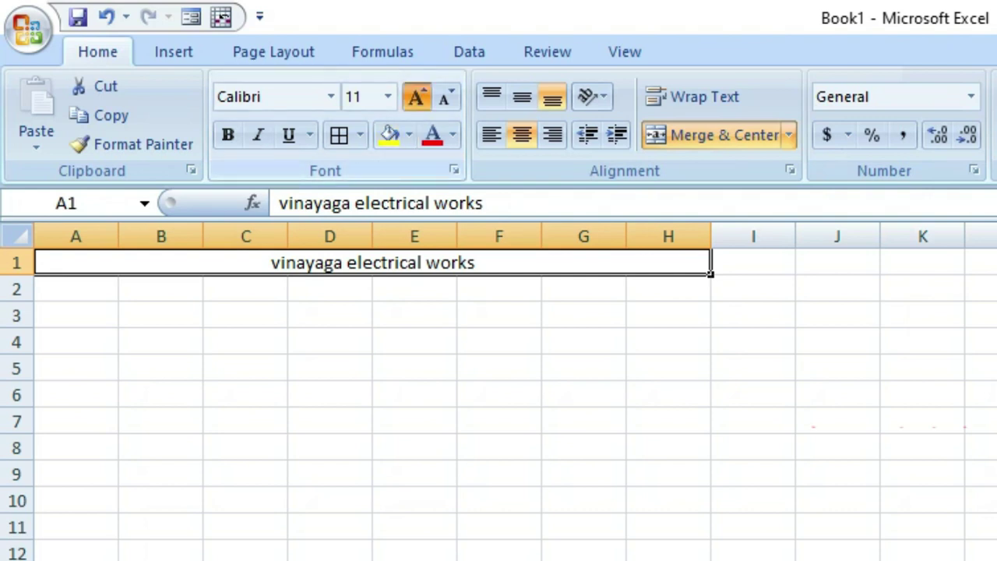
left_click(416, 97)
left_click(416, 97)
left_click(415, 97)
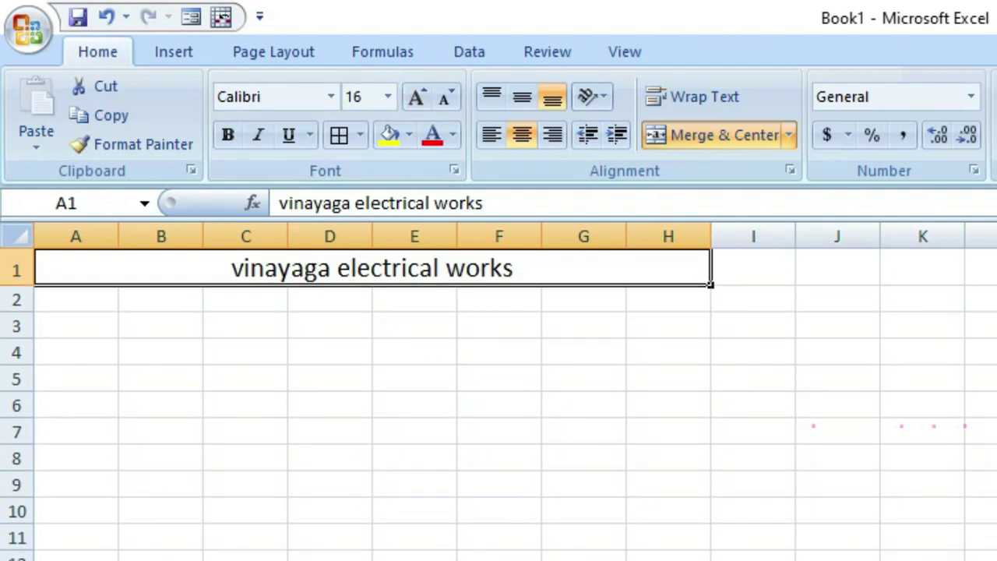
left_click(75, 299)
left_click_drag(76, 299, 669, 299)
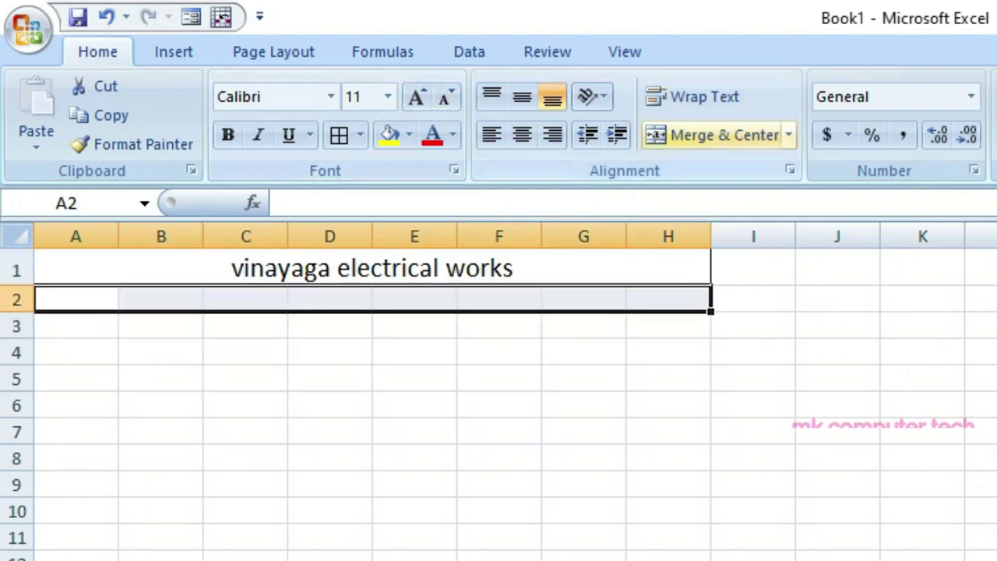
- Merge and centre A2:H2 and enter the shop's town and PIN code as the second line
left_click(725, 135)
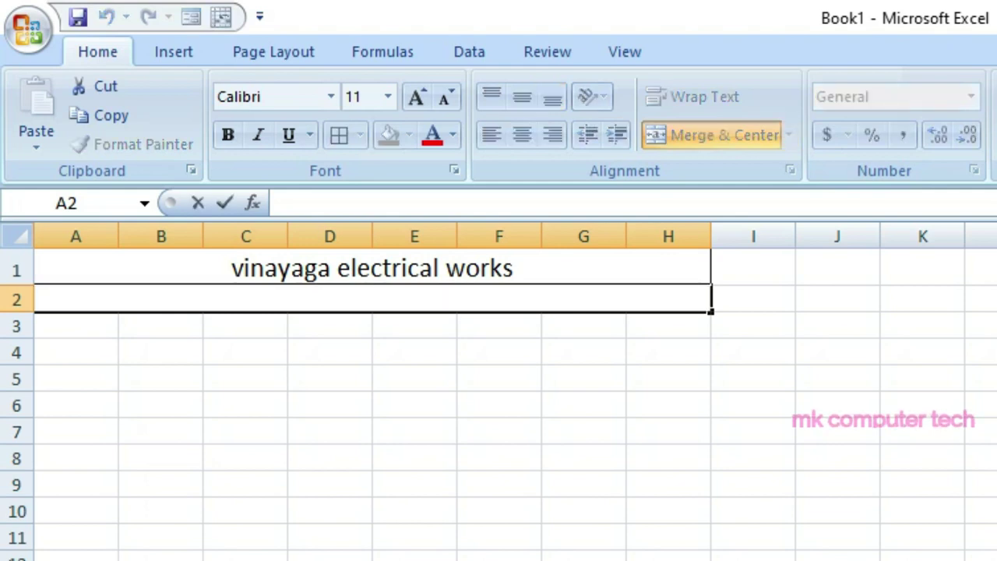
type("madura")
key("BackSpace")
key("BackSpace")
key("BackSpace")
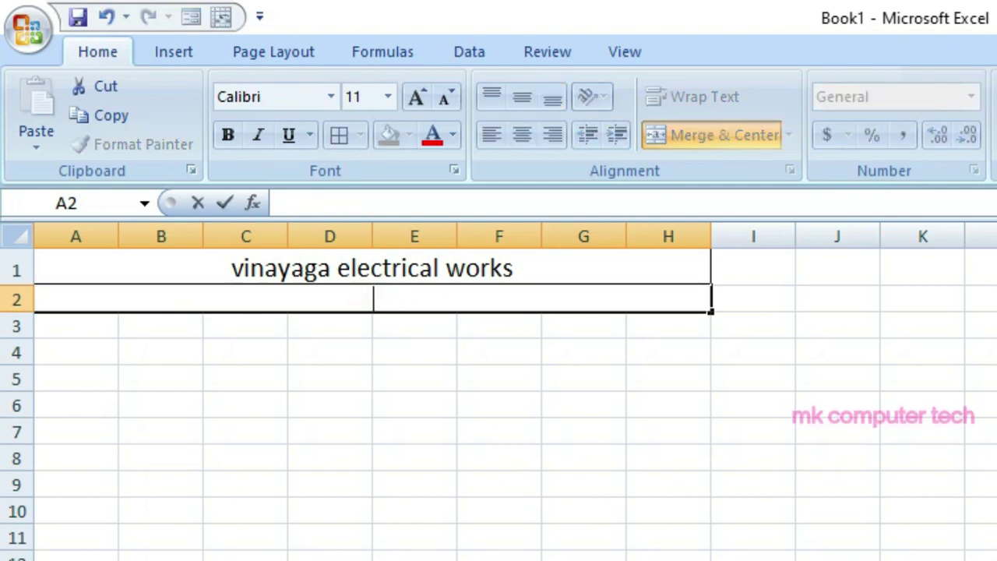
type("Madurai - ")
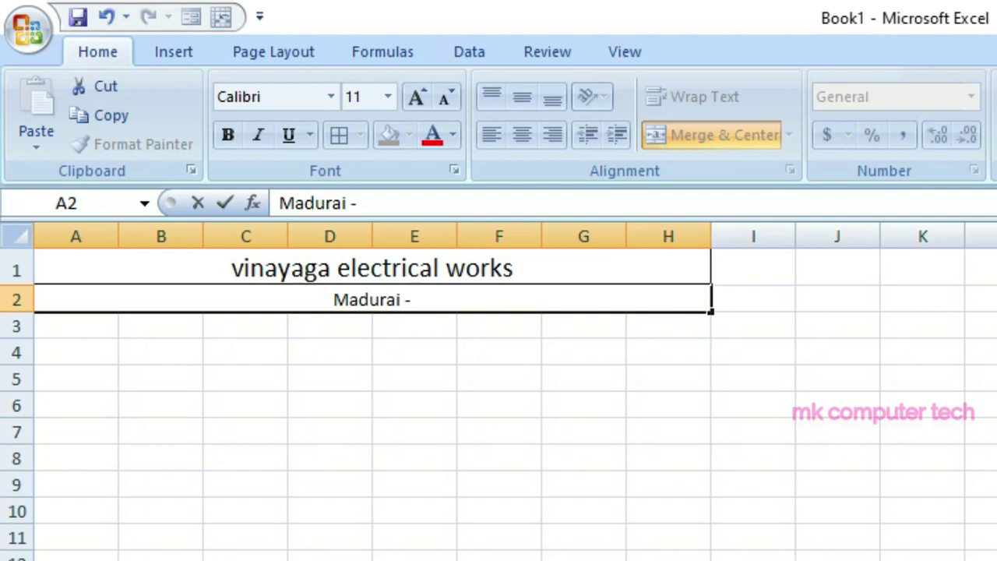
type("655566")
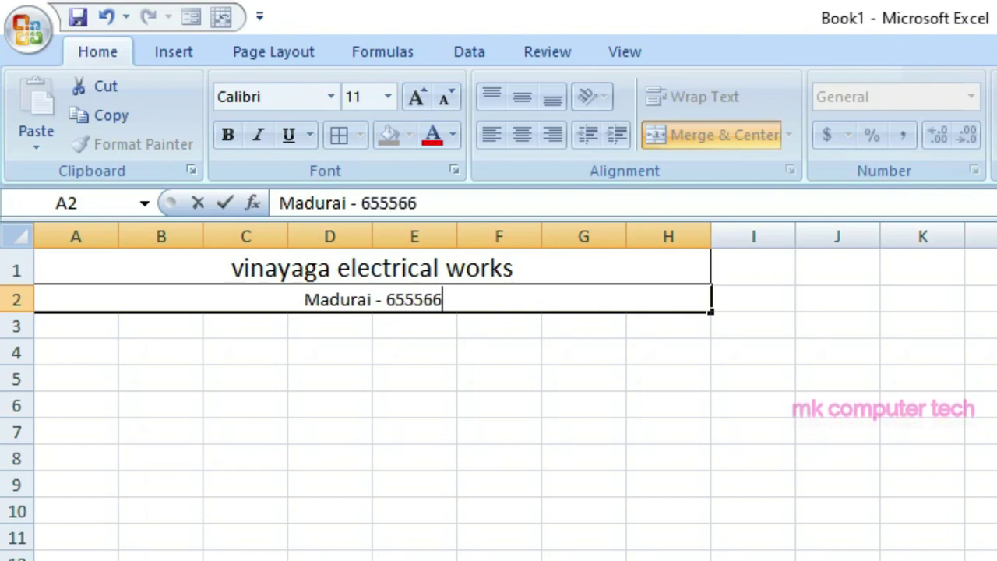
key("Return")
left_click(373, 300)
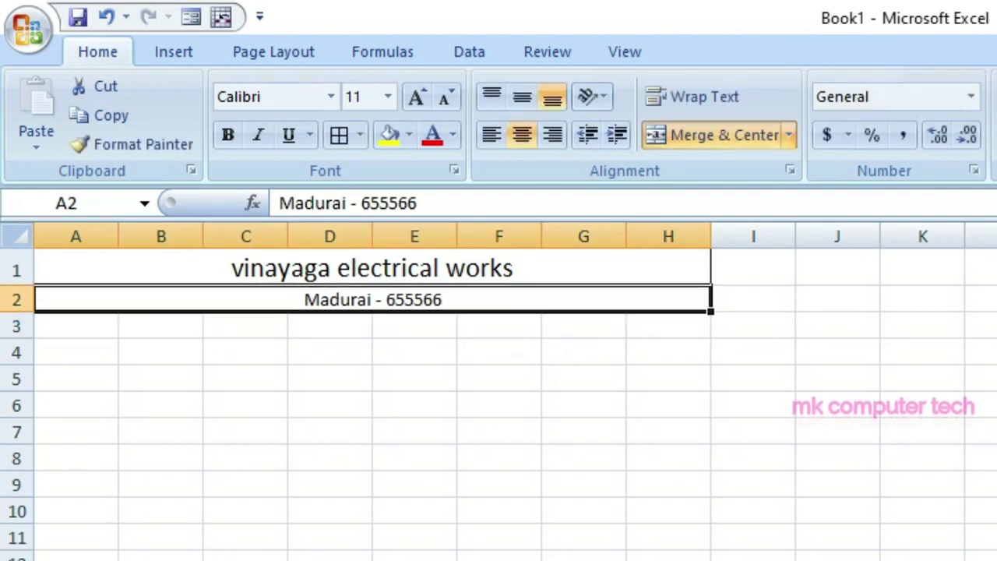
mouse_move(76, 326)
left_mouse_down()
mouse_move(668, 304)
mouse_move(668, 326)
left_mouse_up()
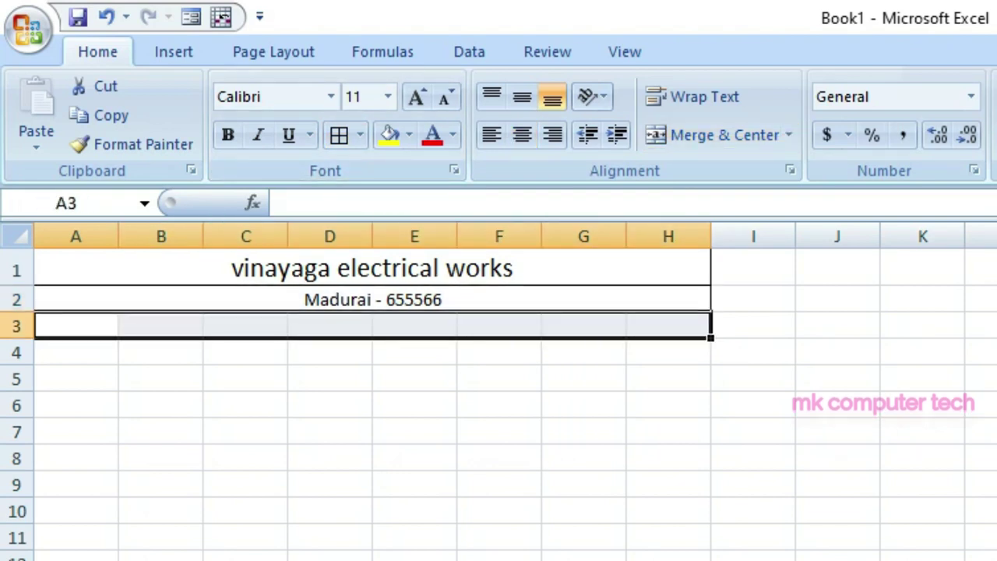
- Put all borders on A3:H3 and enter the heading 'SI NO' in A3
left_click(339, 135)
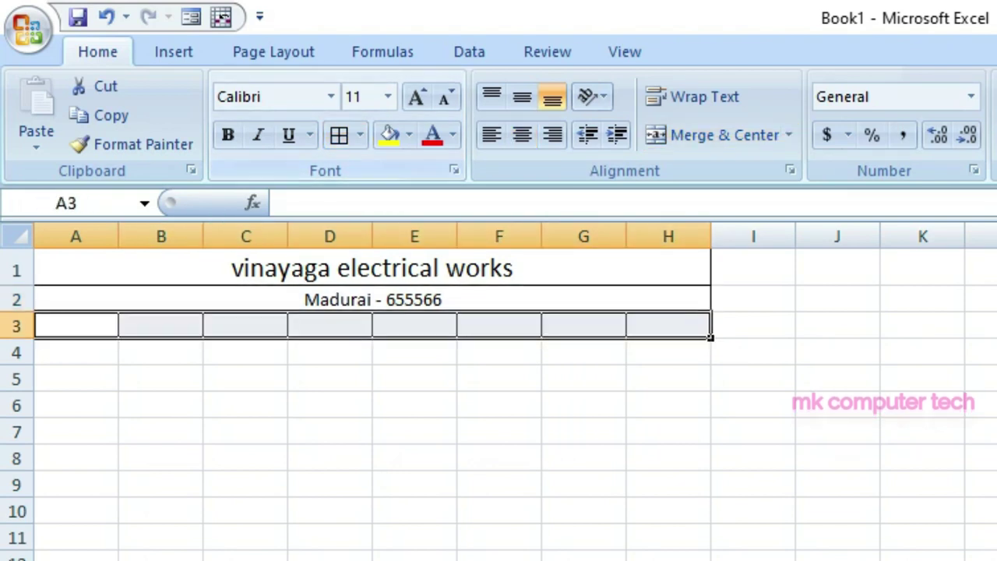
left_click(245, 377)
left_click(115, 332)
type("si")
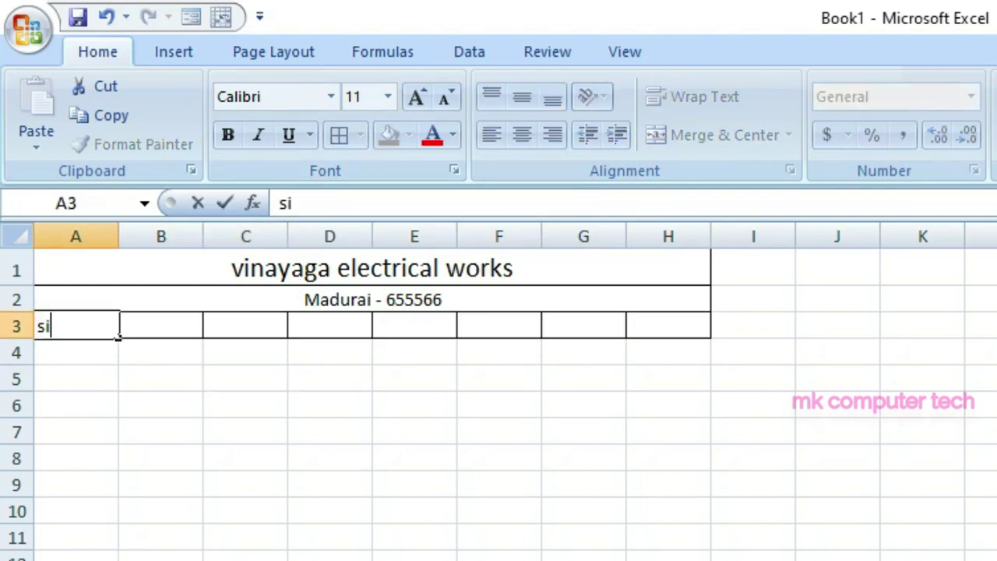
type(" no")
key("BackSpace")
key("BackSpace")
type("I NO")
key("Tab")
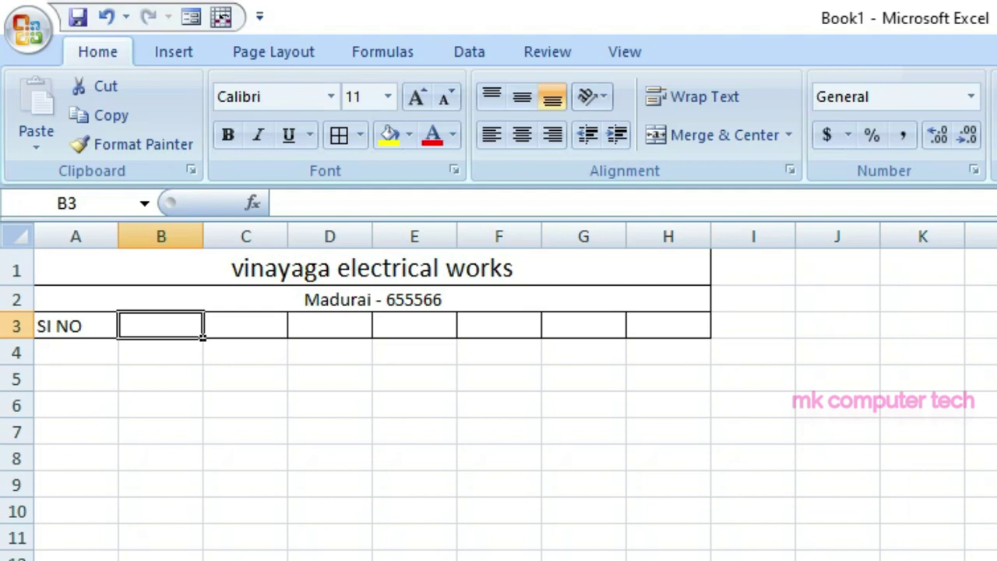
- Merge B3:E3 into one centred heading reading 'PRODUCT NAME'
left_click_drag(161, 326, 330, 326)
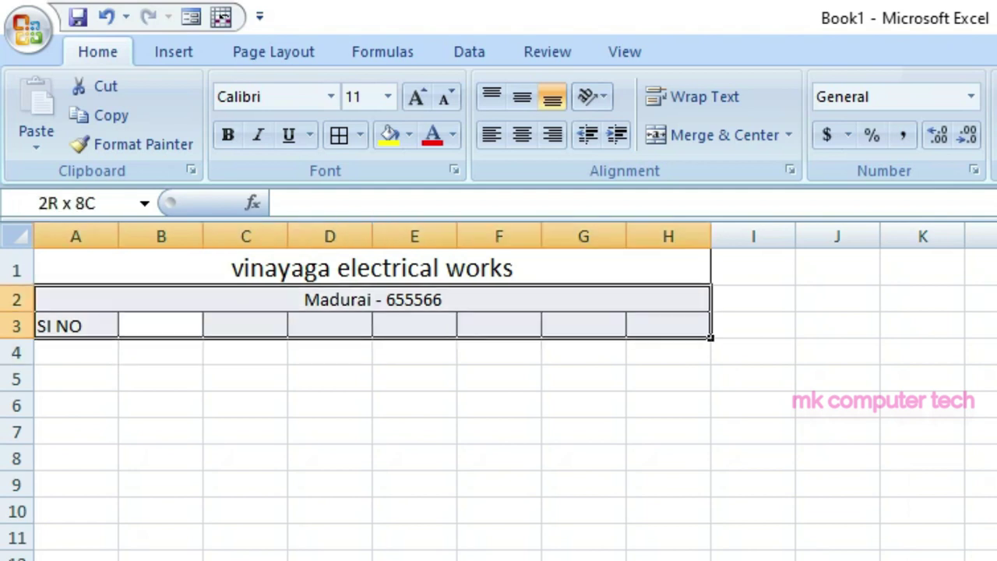
left_click(724, 134)
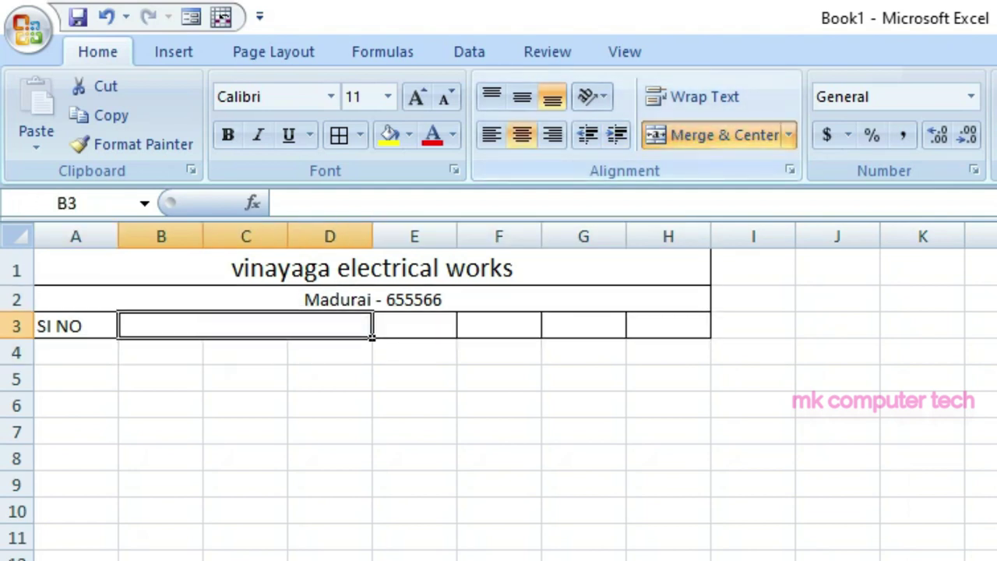
type("PRO")
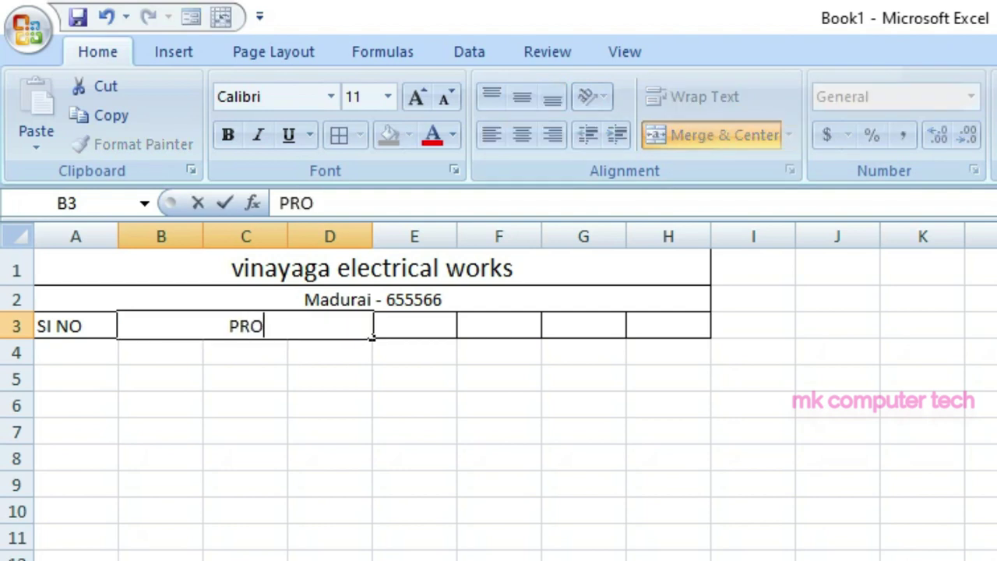
type("DUCT")
key("Tab")
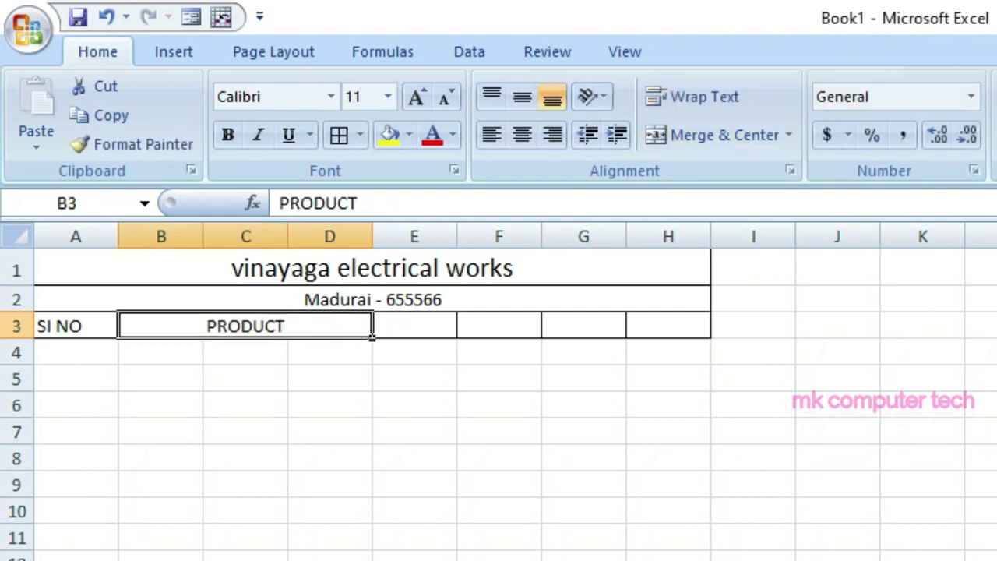
left_click_drag(160, 325, 414, 326)
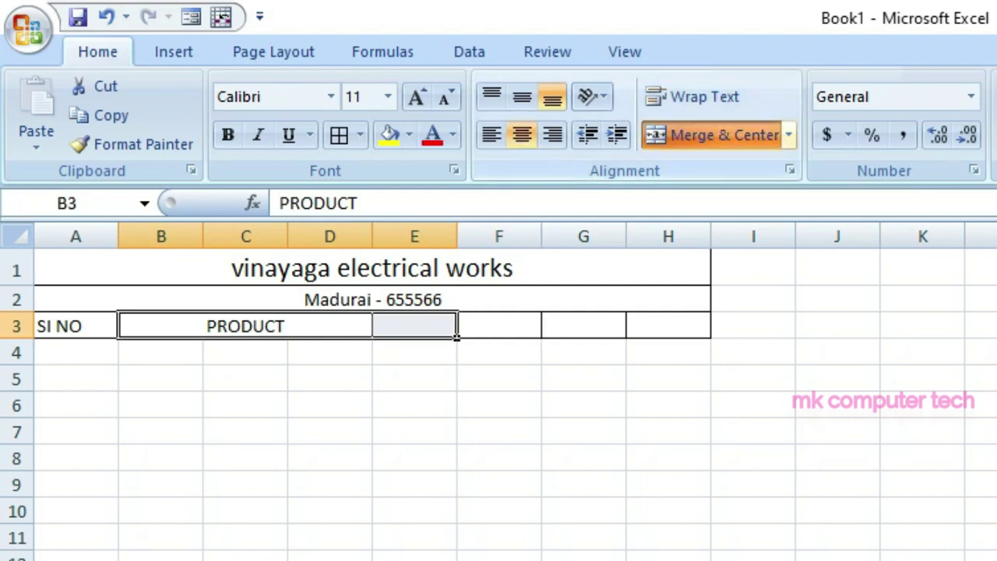
left_click(724, 134)
left_click(725, 135)
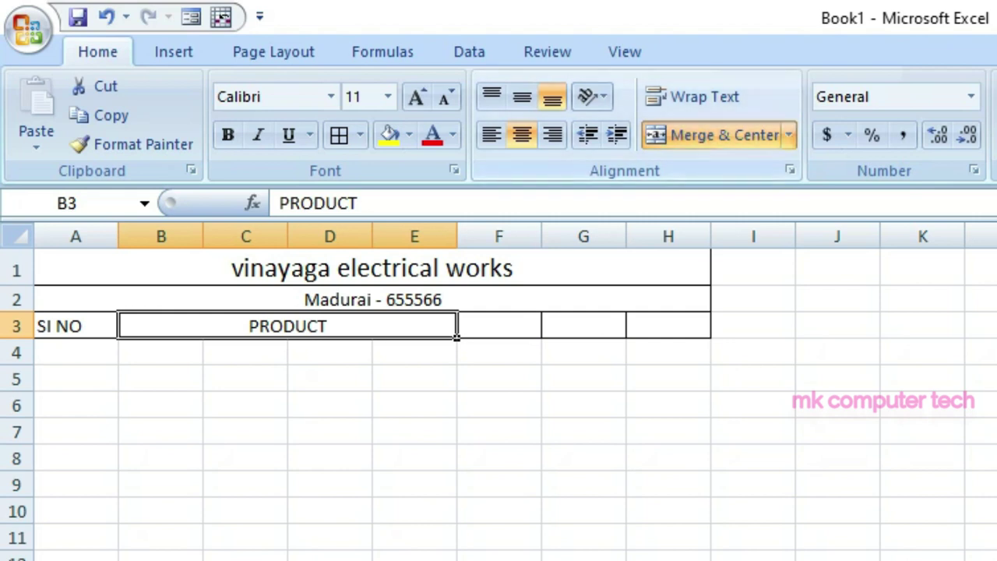
key("F2")
type(" NAME")
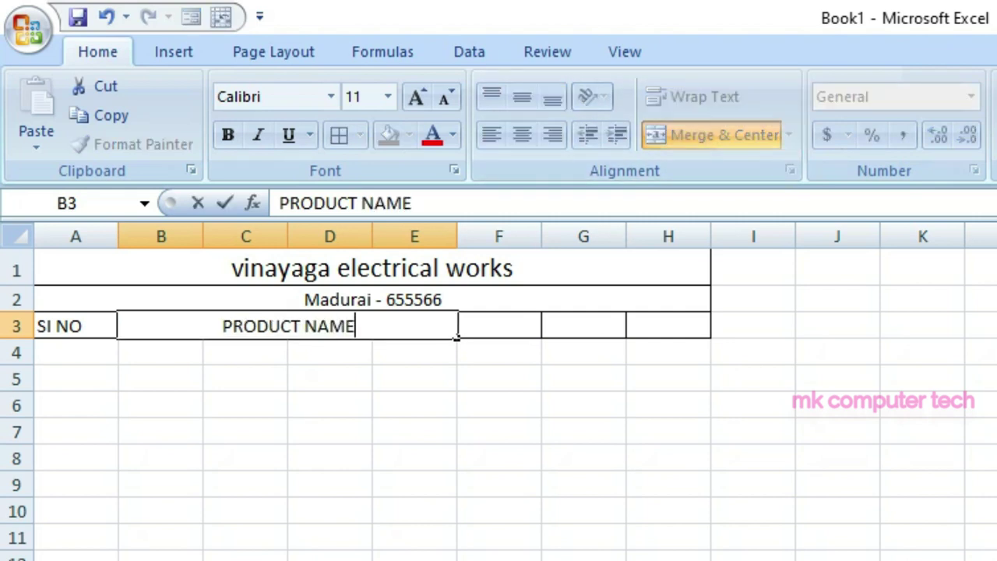
key("Tab")
- Enter the headings RATE, QTY and PRICE in F3, G3 and H3
type("RATE")
key("Tab")
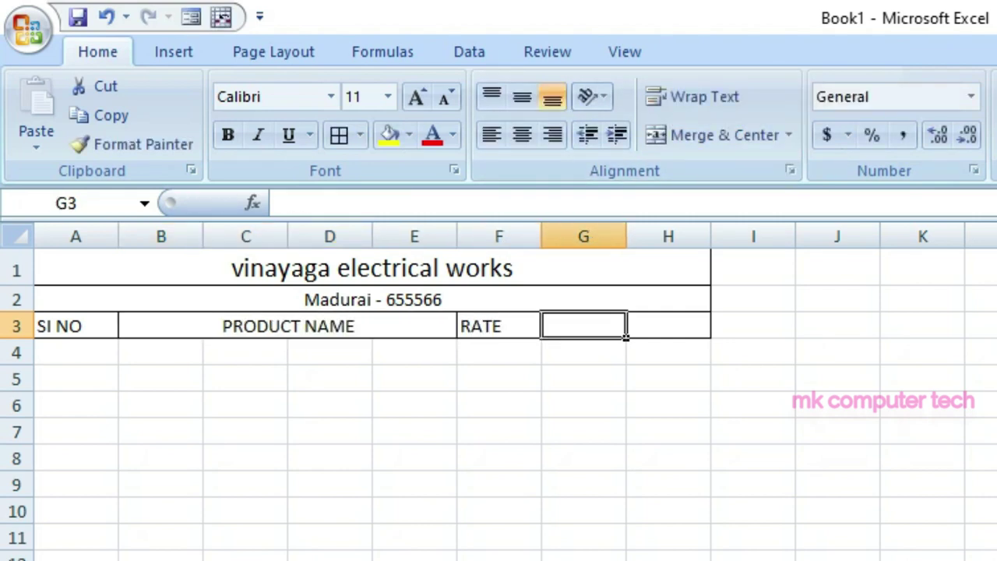
type("QTY")
key("Tab")
type("PR")
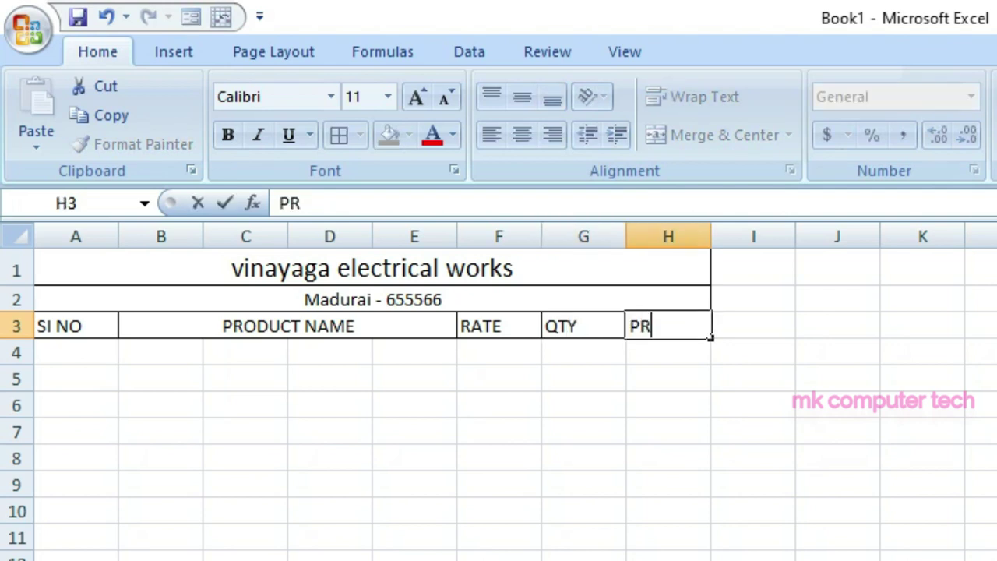
type("ICE")
key("Return")
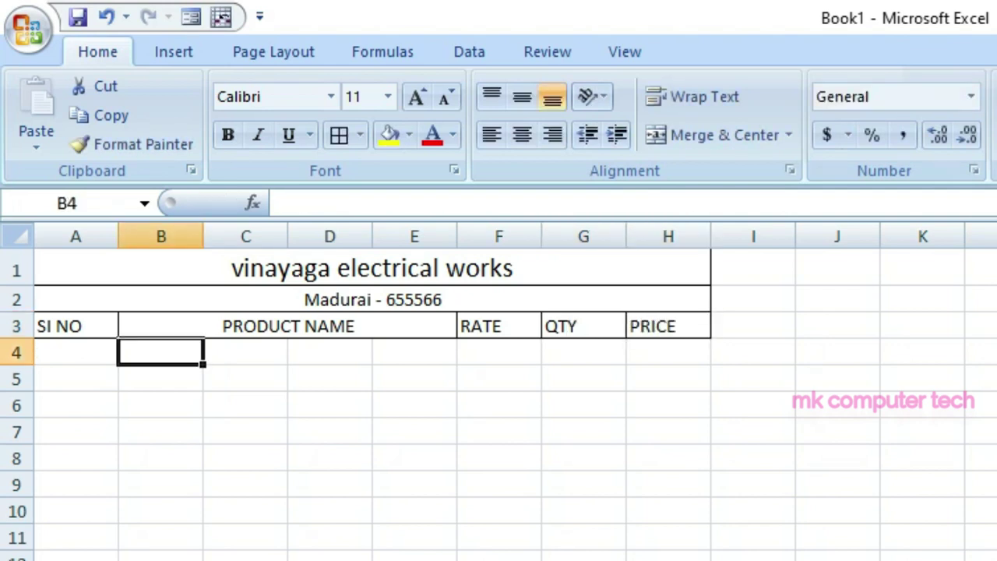
- Apply All Borders to A4:H15 so the empty item rows form a grid
left_click(76, 352)
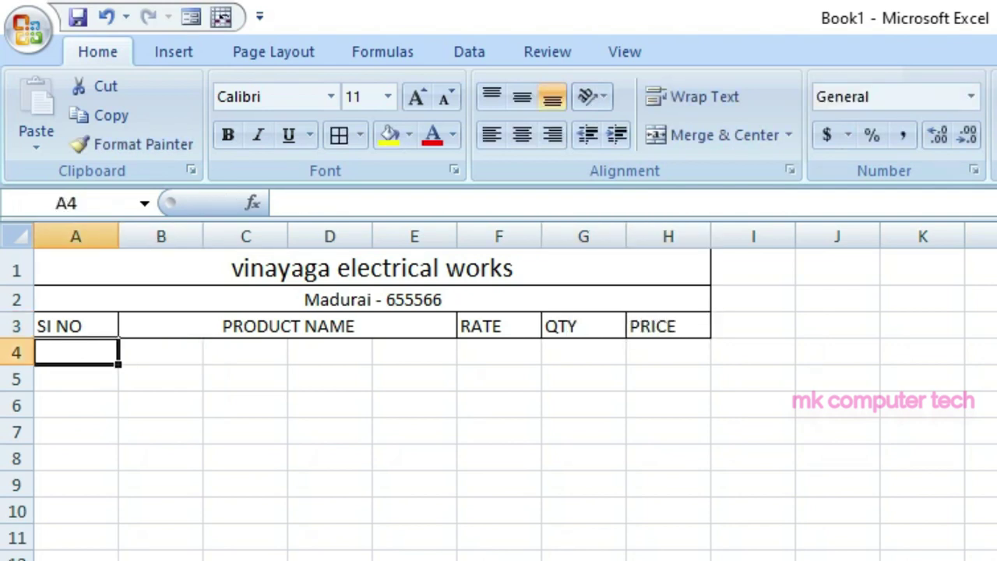
left_click_drag(76, 352, 669, 557)
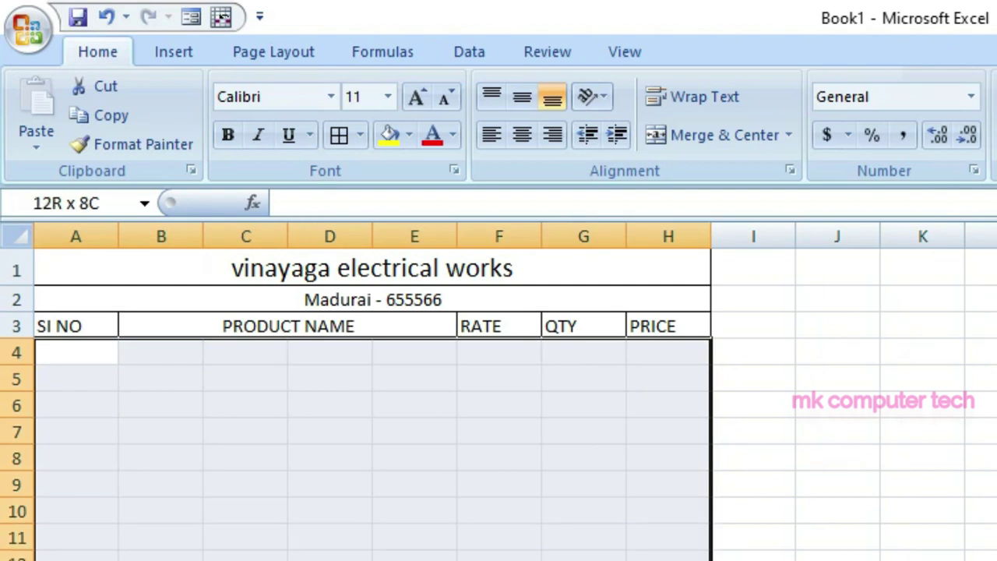
left_click(338, 135)
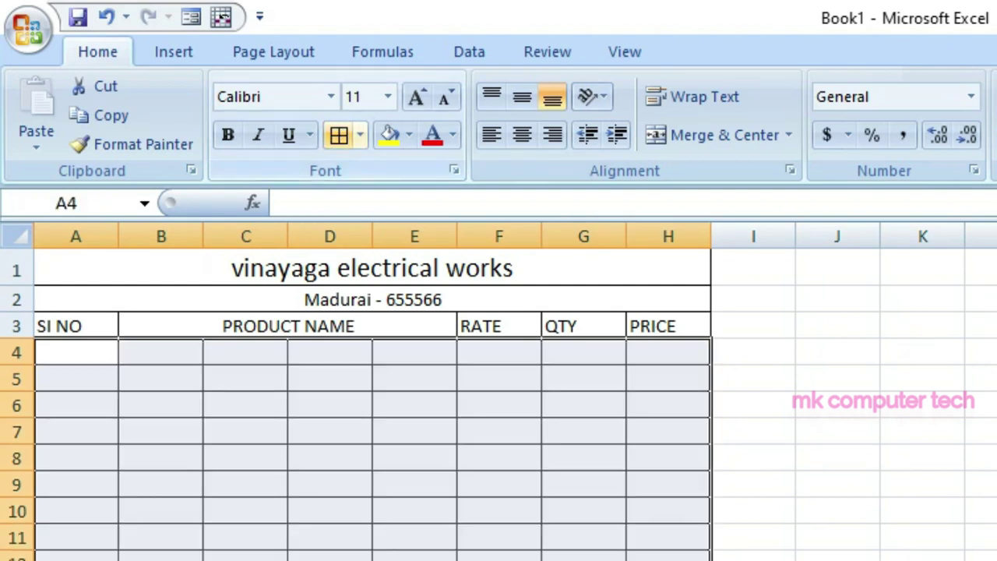
left_click(837, 536)
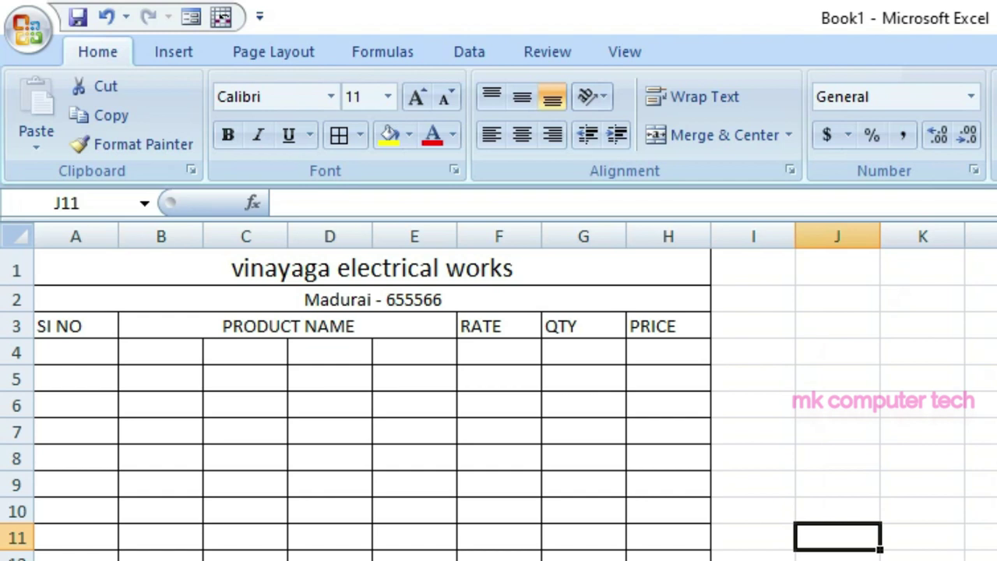
left_click(75, 352)
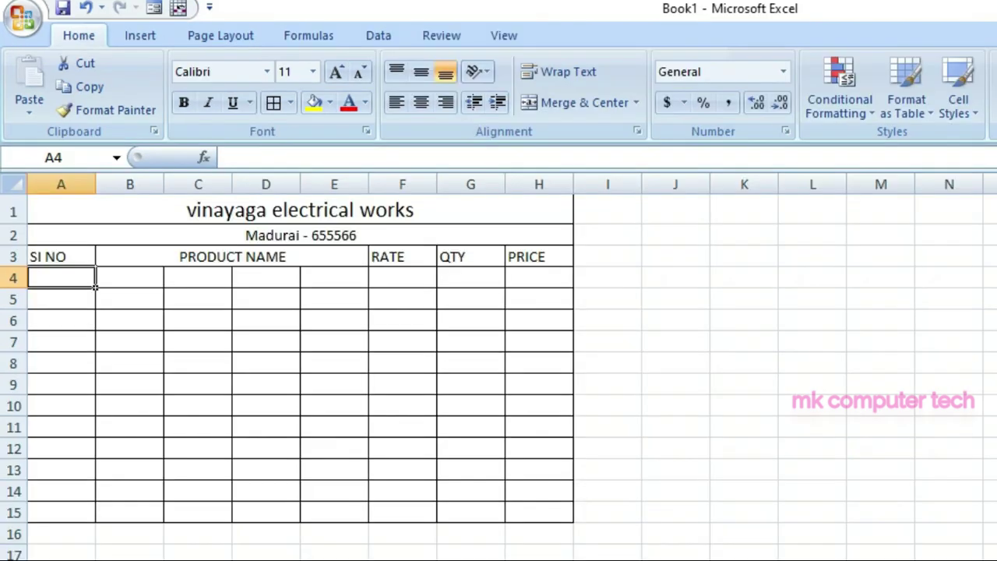
- Number the SI NO column 1 to 12 down A4:A15 with the fill handle
type("1 2 3")
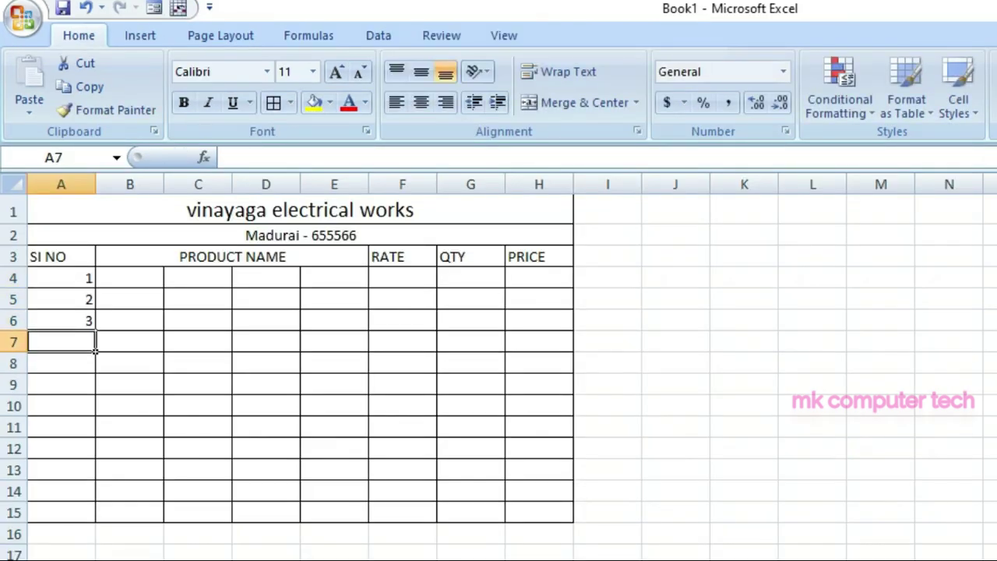
mouse_move(61, 278)
left_mouse_down()
mouse_move(61, 320)
mouse_move(97, 419)
mouse_move(96, 518)
left_mouse_up()
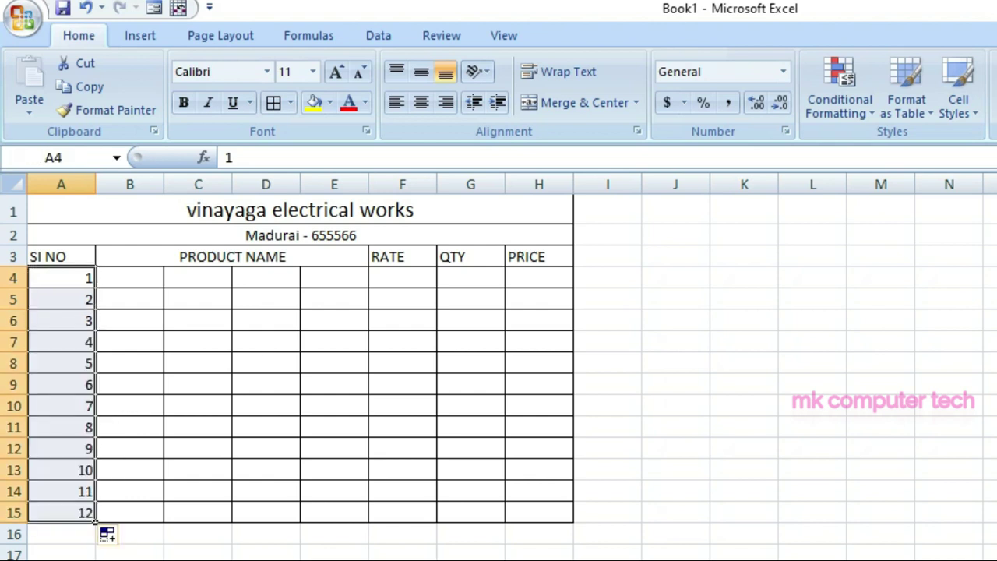
left_click(159, 283)
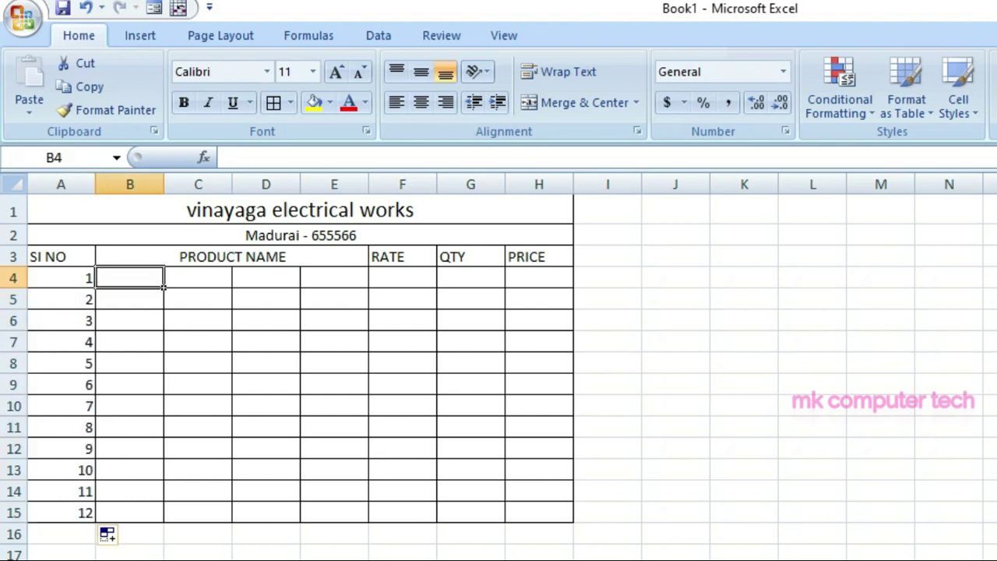
- Merge B4:E4 and copy that merged layout down through row 15
left_click_drag(160, 283, 342, 282)
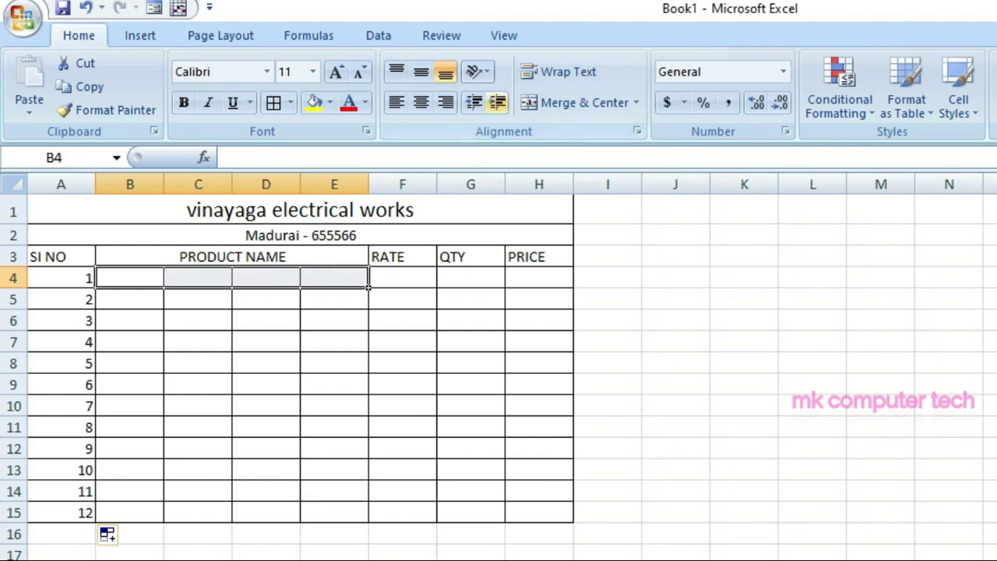
left_click(576, 102)
left_click(402, 278)
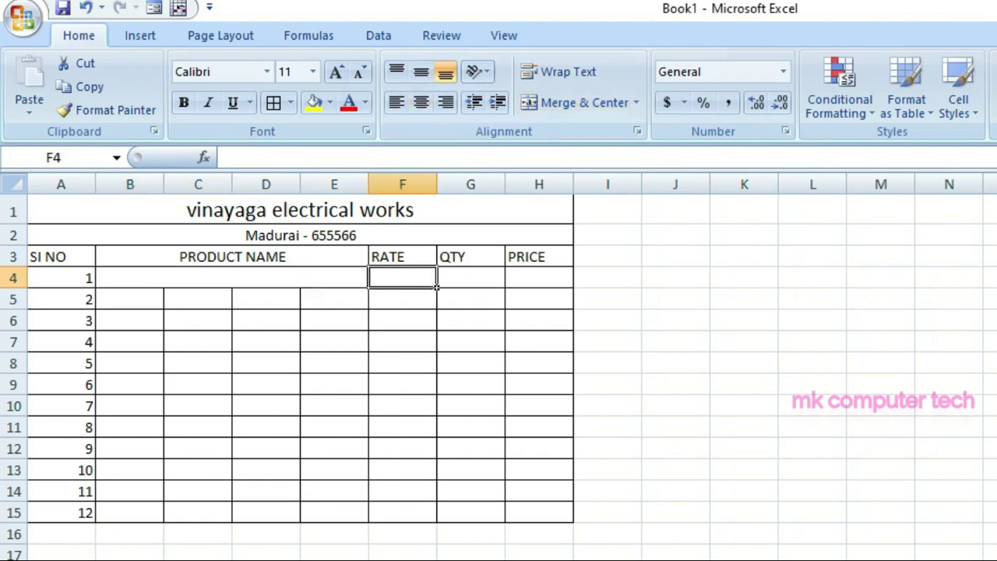
left_click(234, 278)
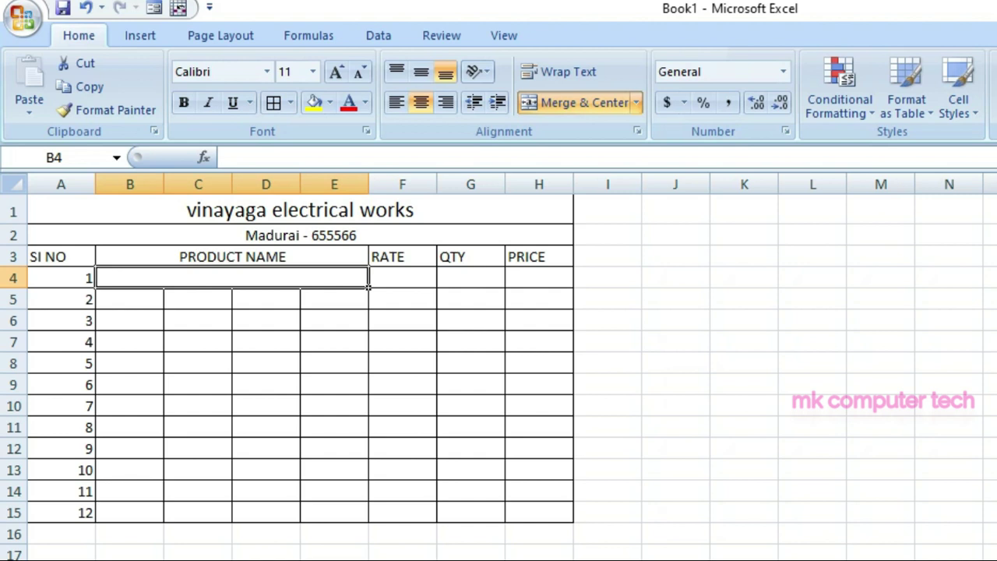
left_click_drag(368, 287, 368, 520)
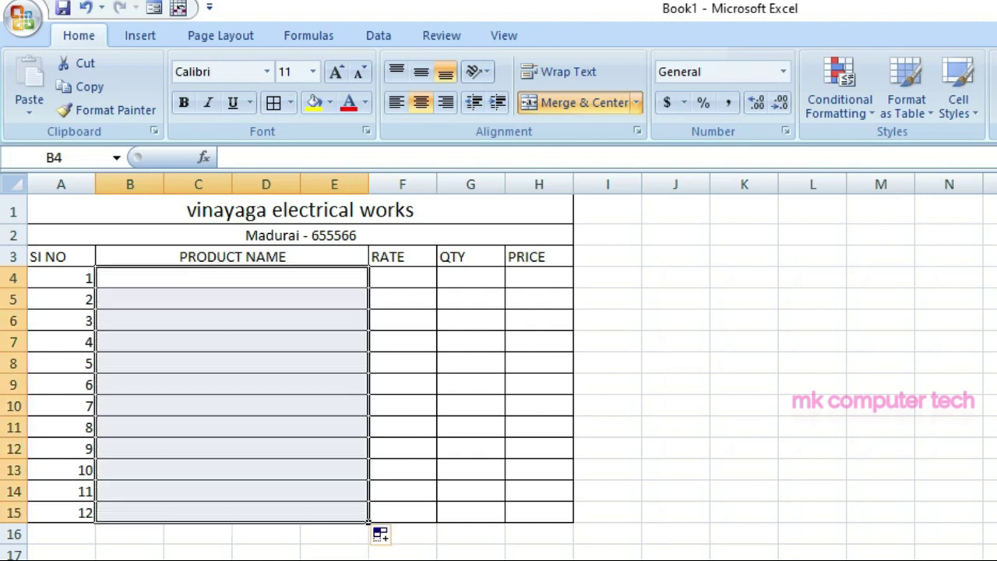
left_click(434, 326)
left_click(434, 285)
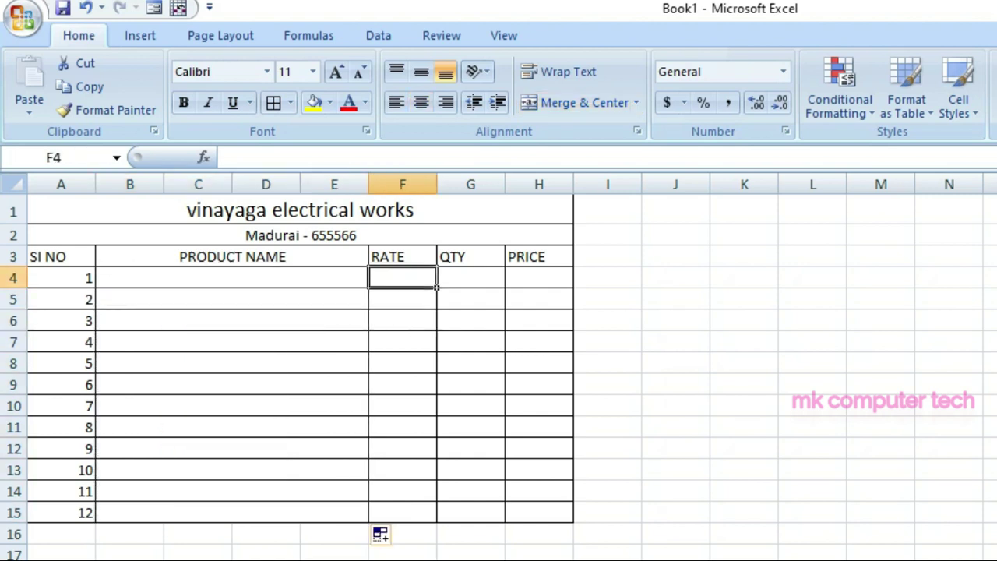
- Enter BULB, PIPE, PASTE, WIRE, CUTTER, HOLDER, SWITCH, BOARD, SISTER, FUSE, RELAY, 20 W BULB in B4:B15
key("Left")
type("BUL")
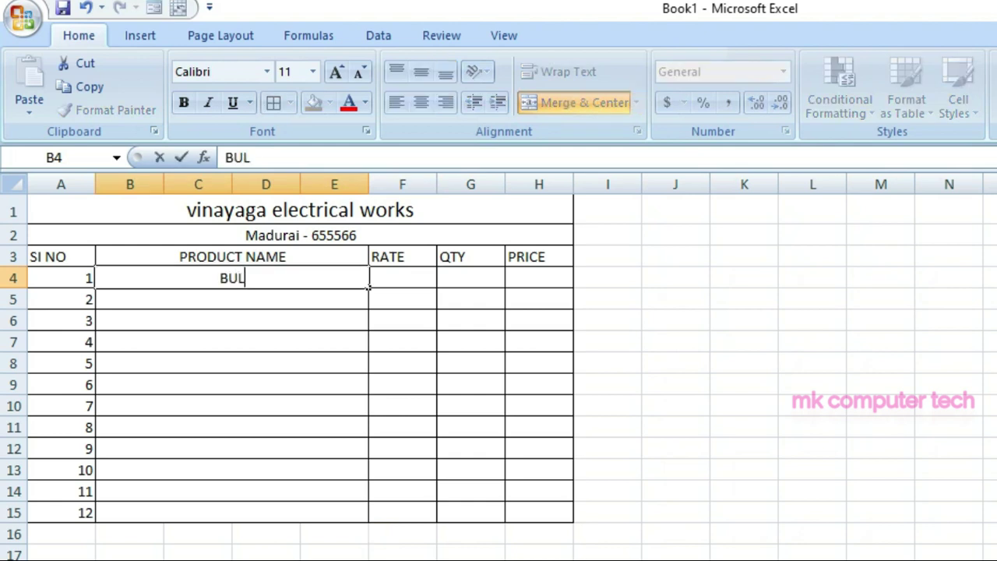
type("B")
key("Return")
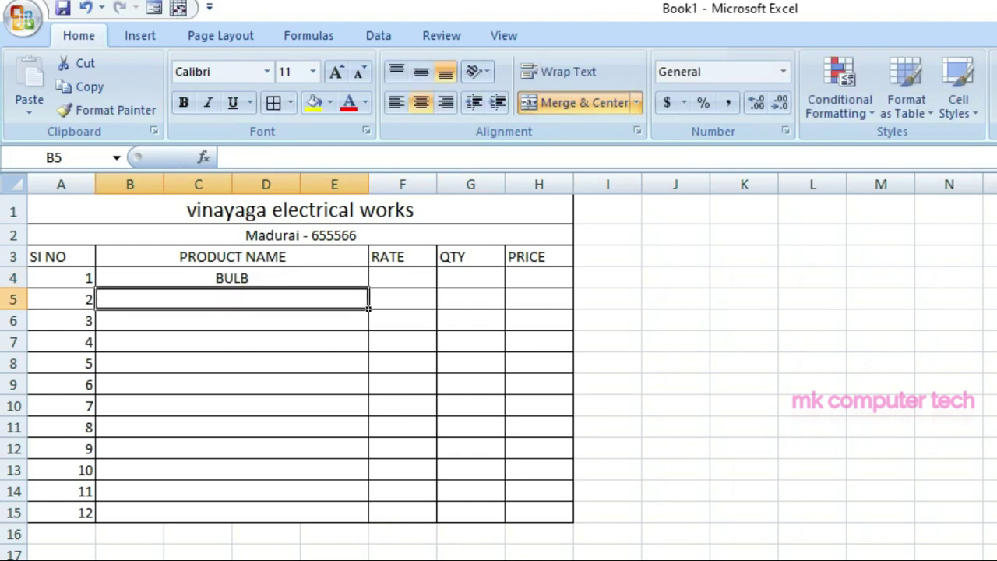
type("PIPE PASTE WIRE CUTTER ")
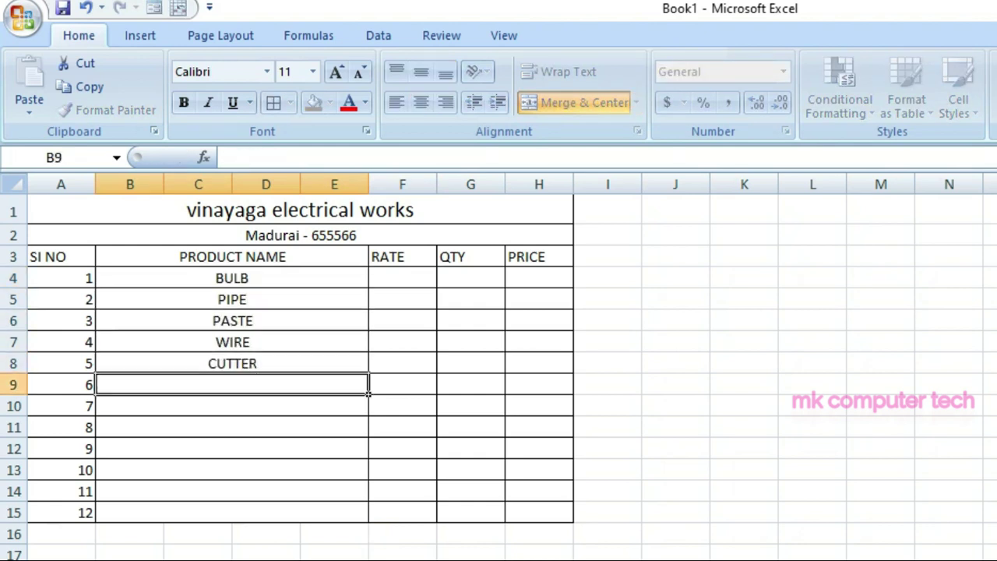
type("HOLDER SWITCH BOARD")
key("Return")
type("SISTER")
key("Return")
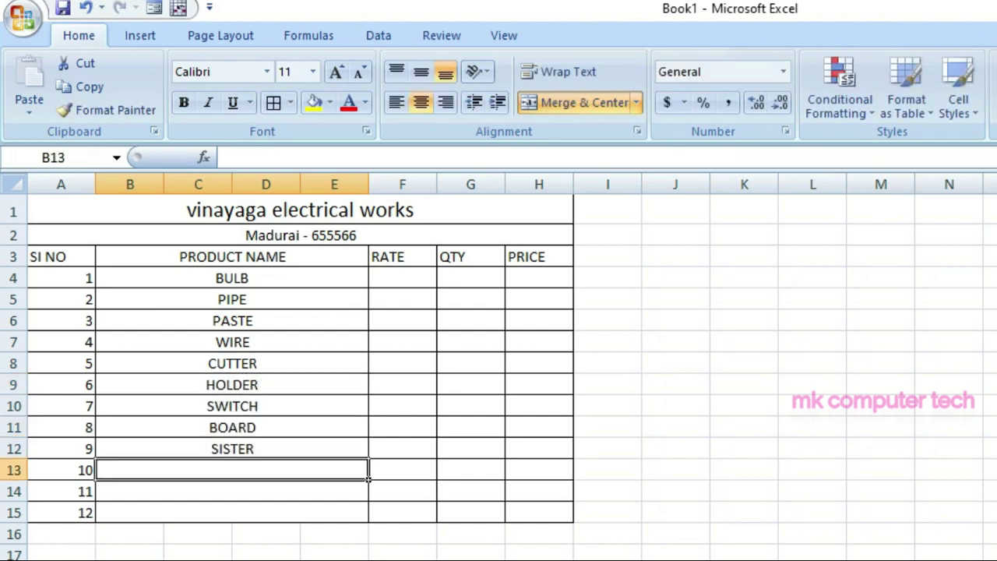
type("FUSE RELAY 20 W BULB")
key("Return")
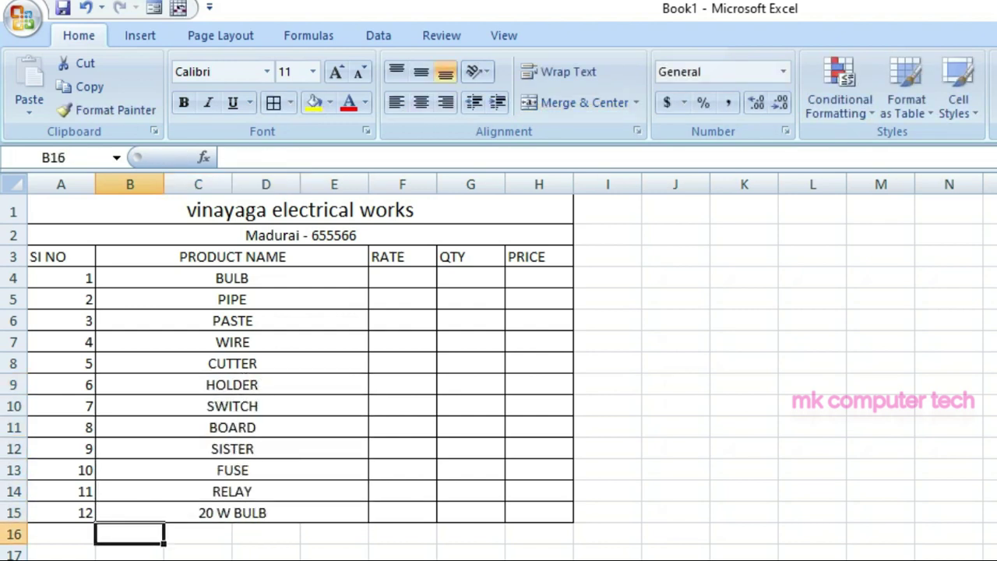
left_click(402, 278)
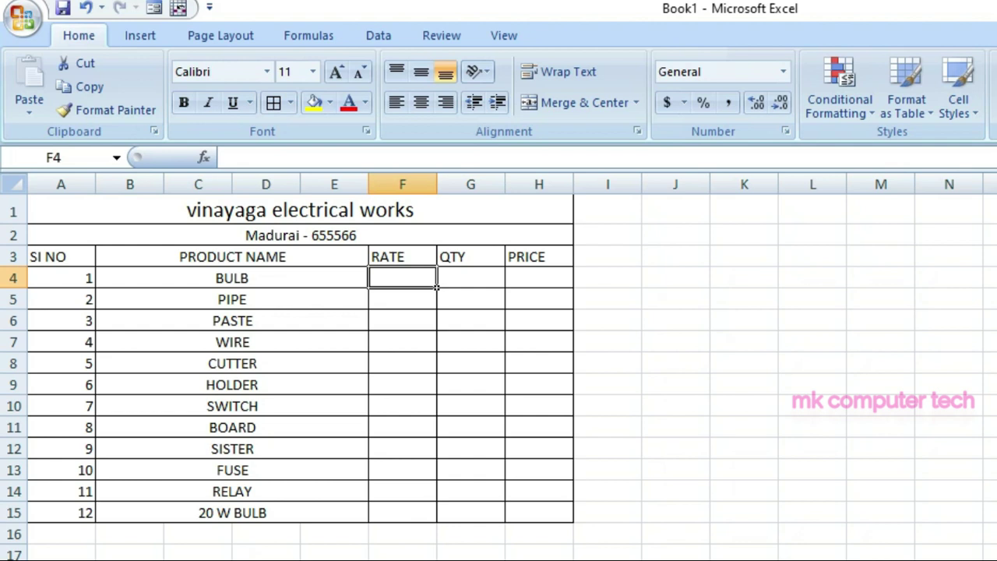
- Enter rates 400, 300, 20, 50, 600, 400, 300, 400 for BULB through BOARD
type("1")
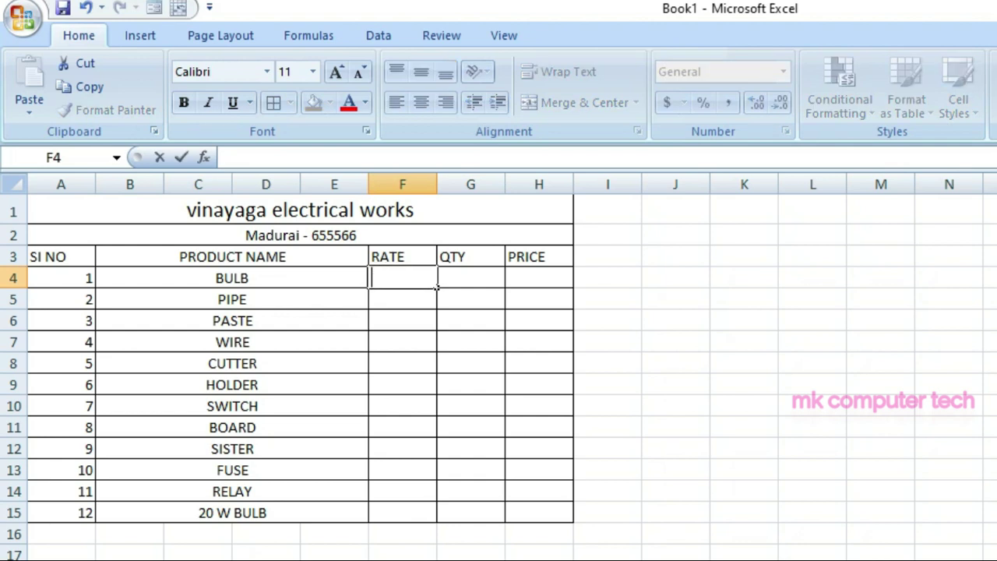
type("0")
key("Return")
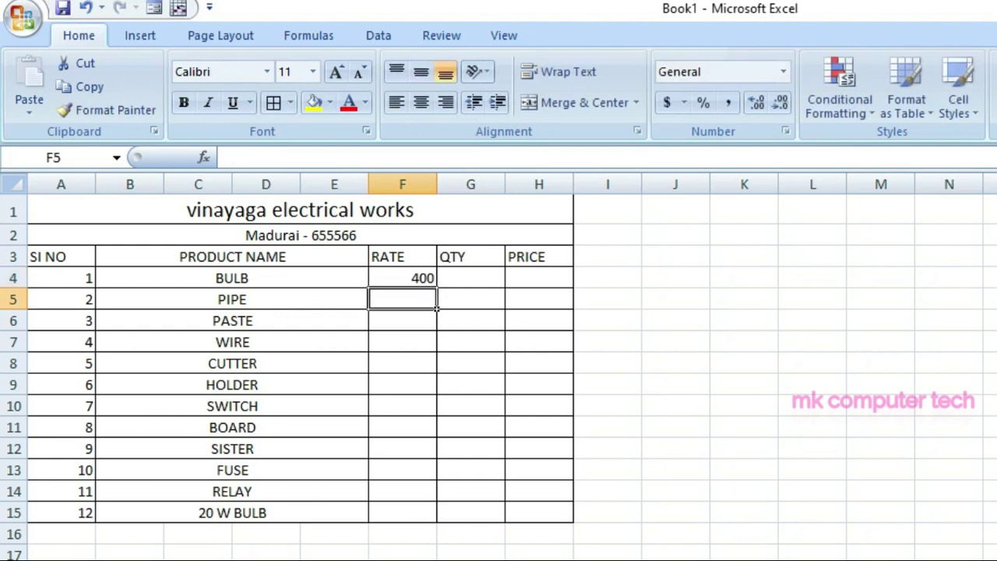
type("300")
key("Return")
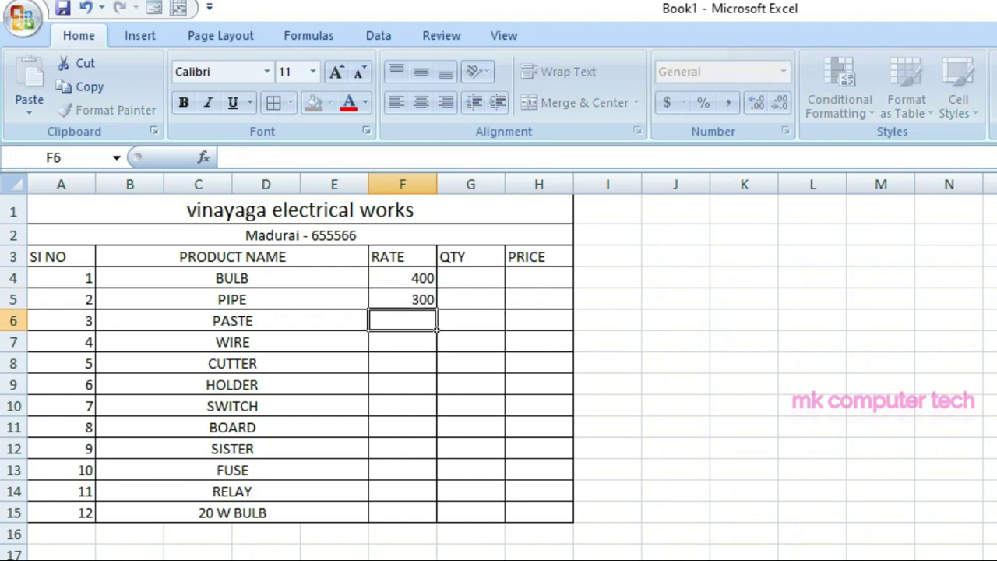
type("20")
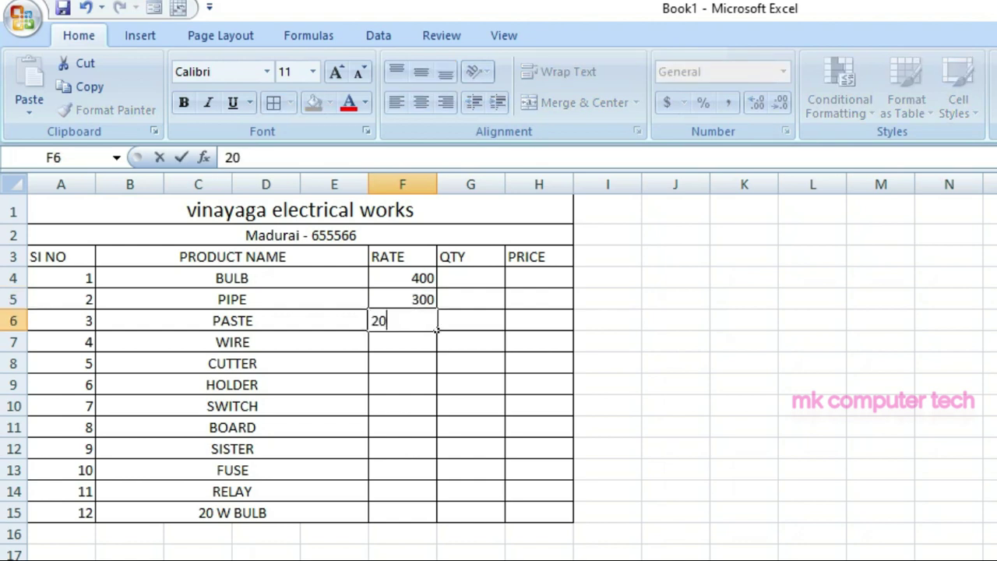
key("Return")
type("50")
key("Return")
type("60")
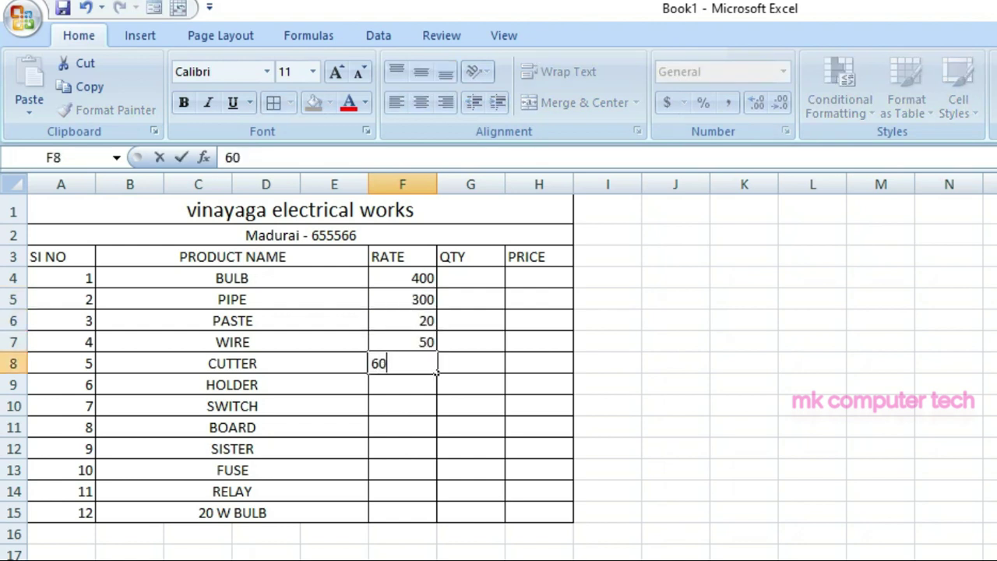
type("0")
key("Return")
type("400")
key("Return")
type("3")
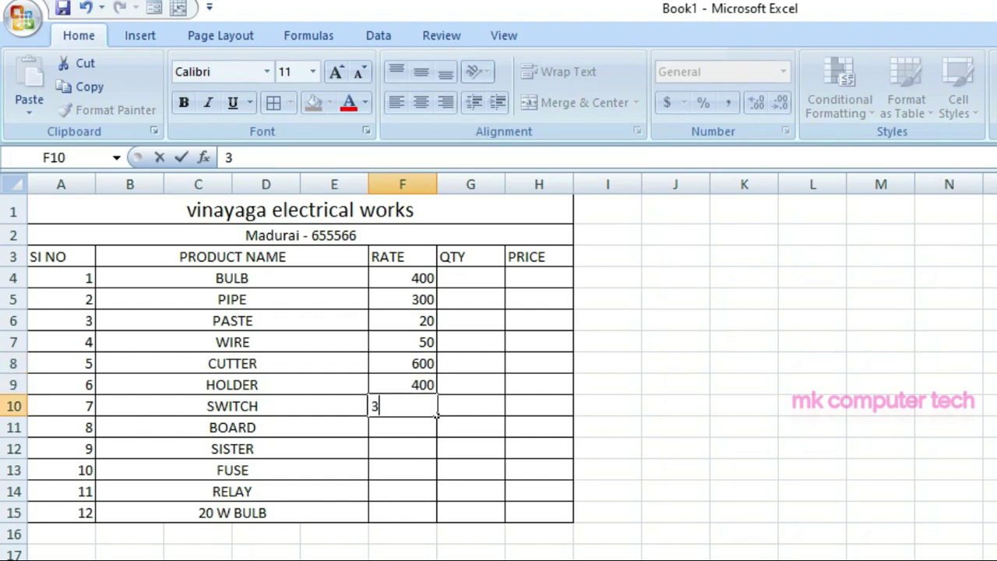
type("00")
key("Return")
type("400")
key("Return")
- Enter rates 300, 70, 90 and 120 for SISTER, FUSE, RELAY and 20 W BULB
type("3")
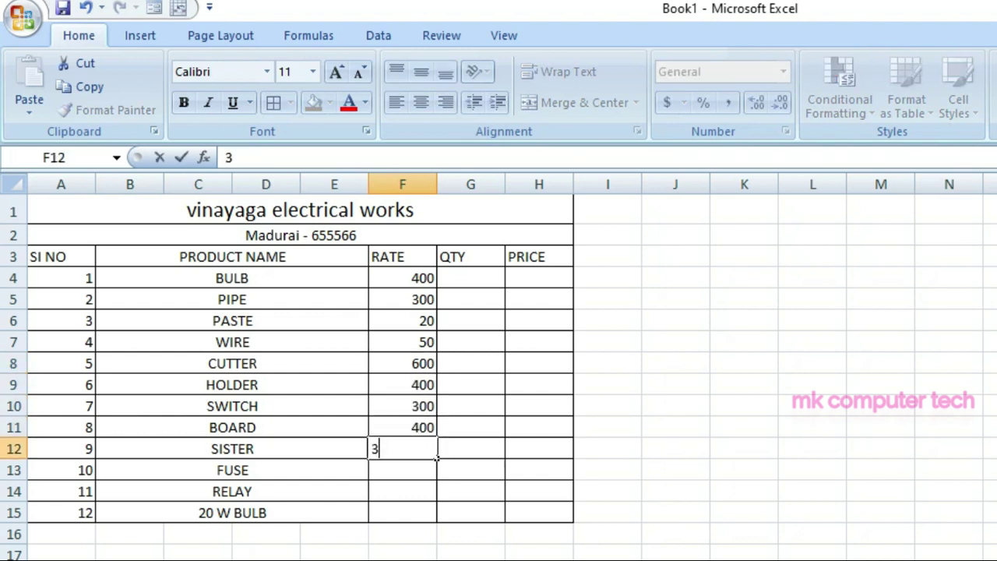
type("004")
key("BackSpace")
key("Return")
type("50")
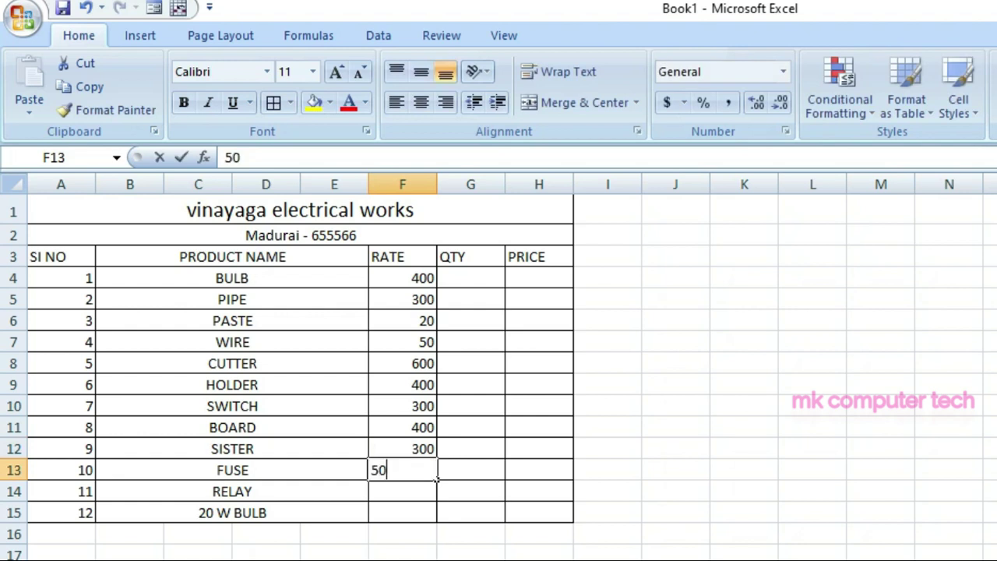
type("0")
key("BackSpace")
key("BackSpace")
type("70")
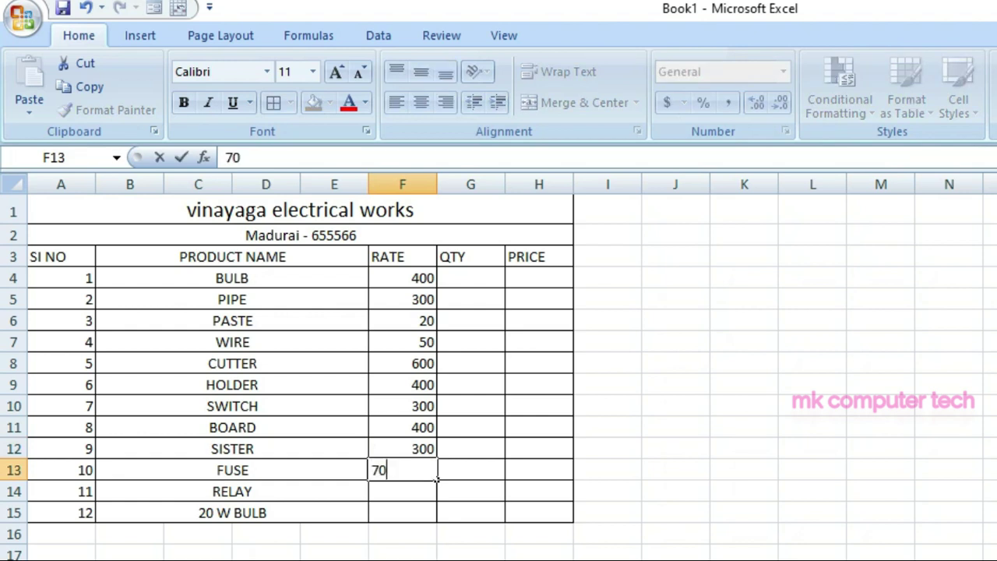
key("Return")
type("90")
key("Return")
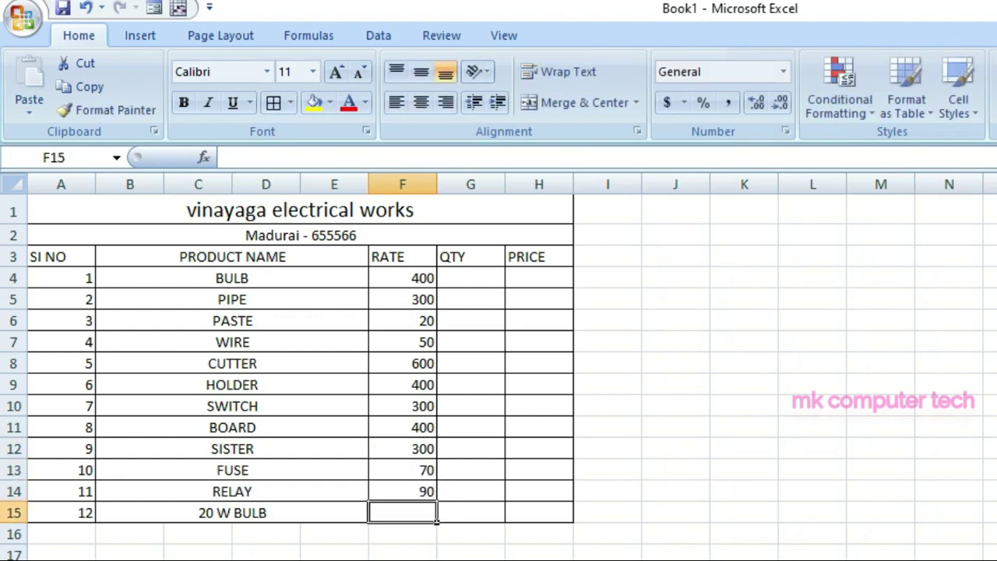
type("8")
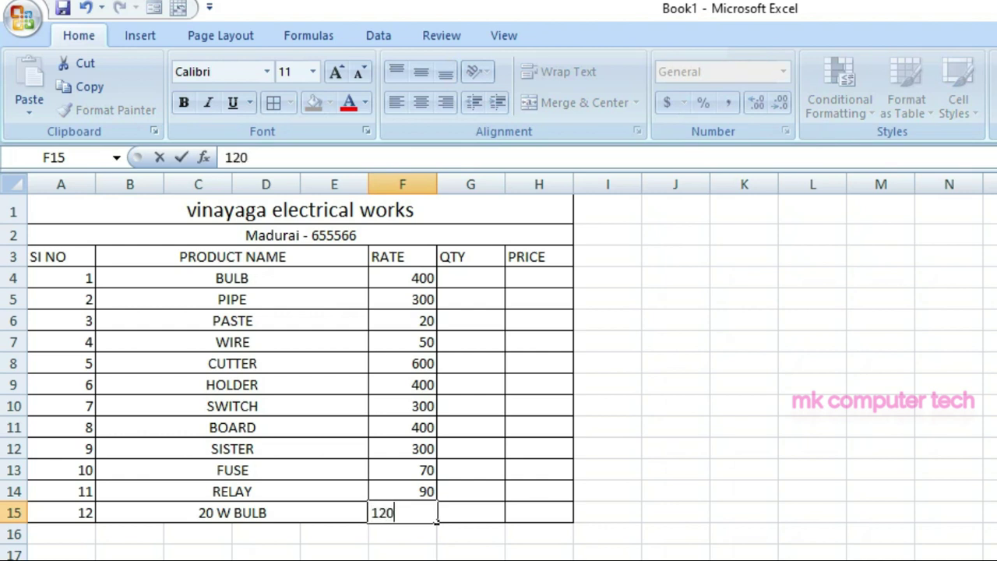
key("Return")
left_click(470, 278)
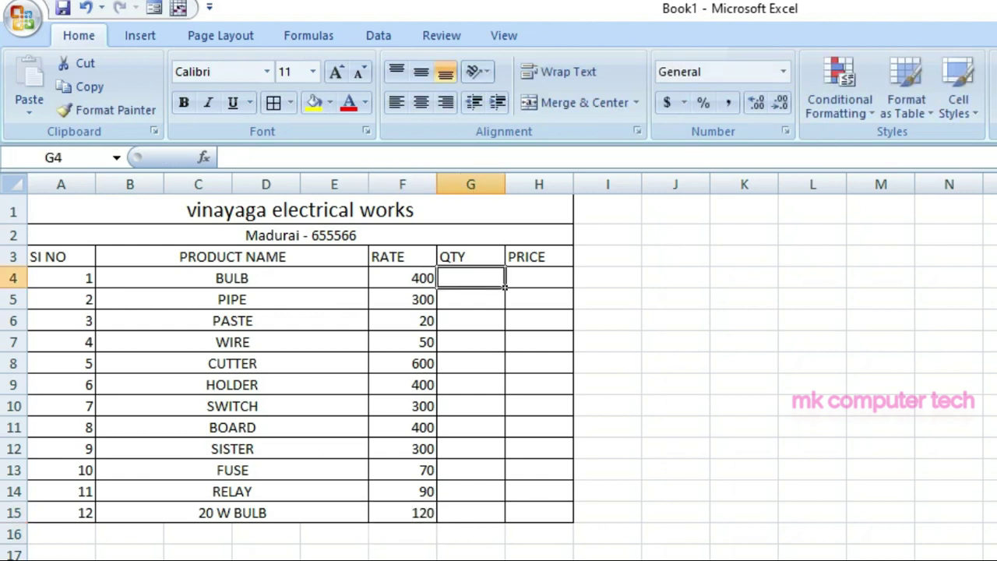
- Enter the first quantities in G4 onward: 2, 3, 5, 6, then 9 for HOLDER
left_click_drag(129, 279, 470, 513)
left_click(503, 435)
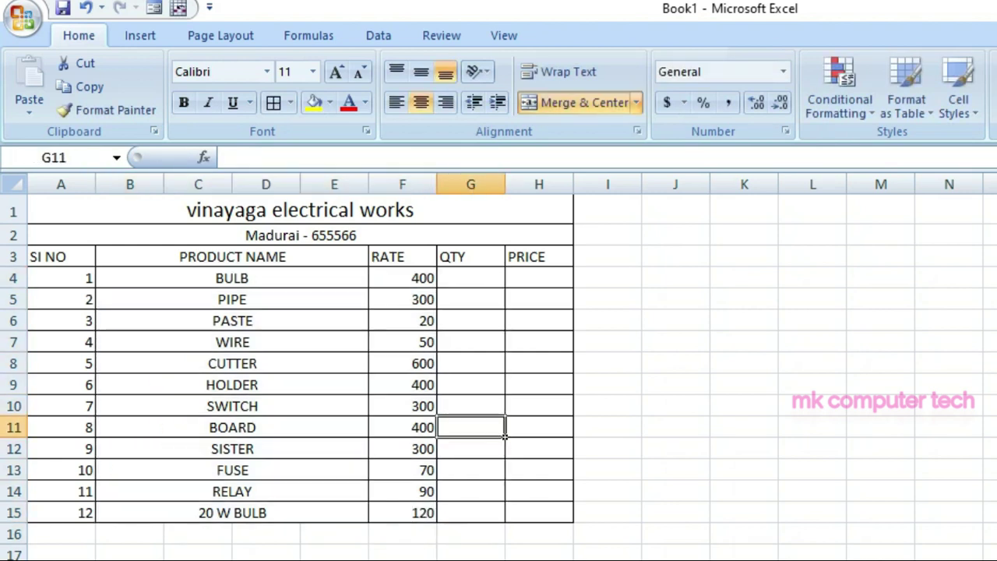
left_click(503, 283)
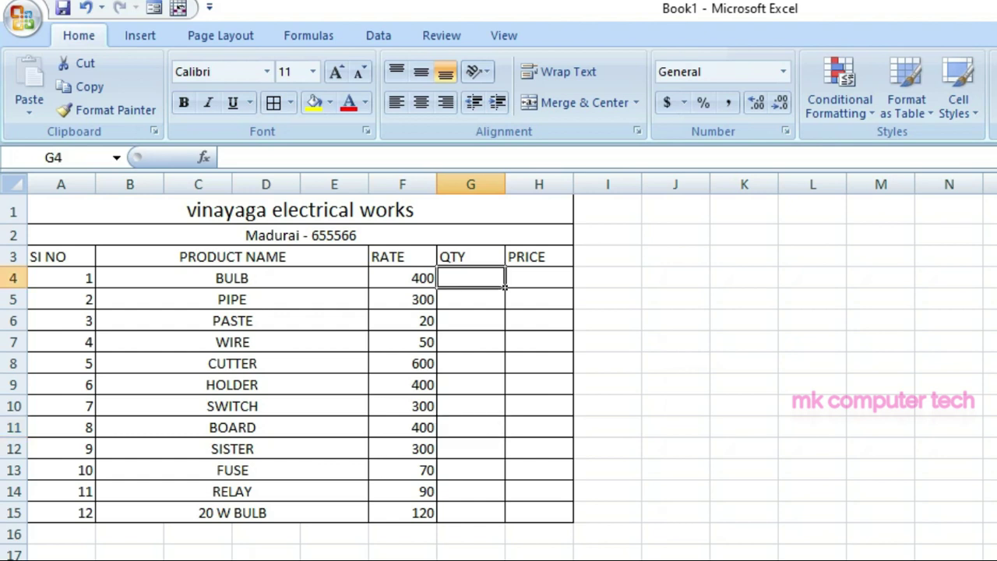
type("2 ")
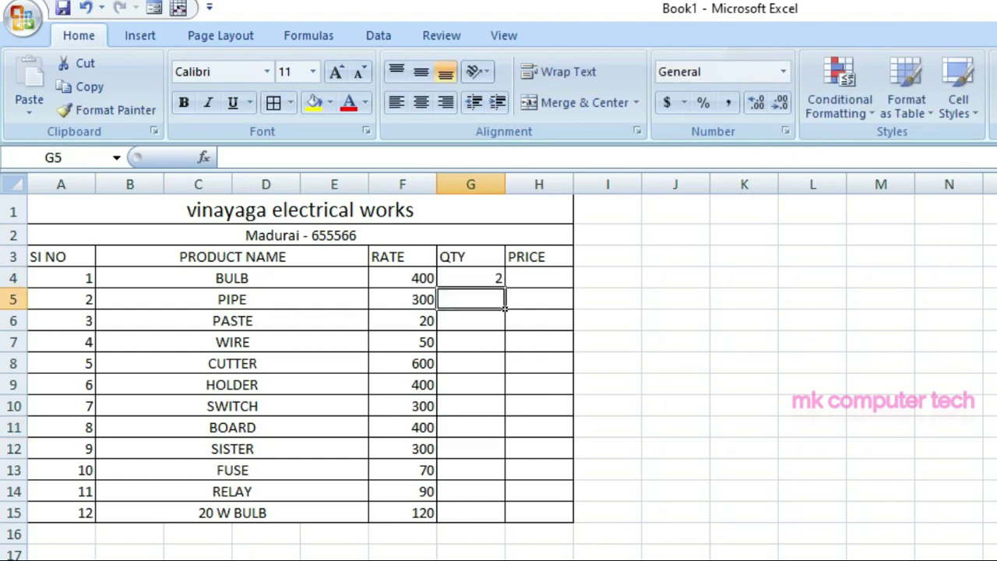
type("3")
key("Return")
type("5")
key("Return")
type("6")
key("Return")
type("78")
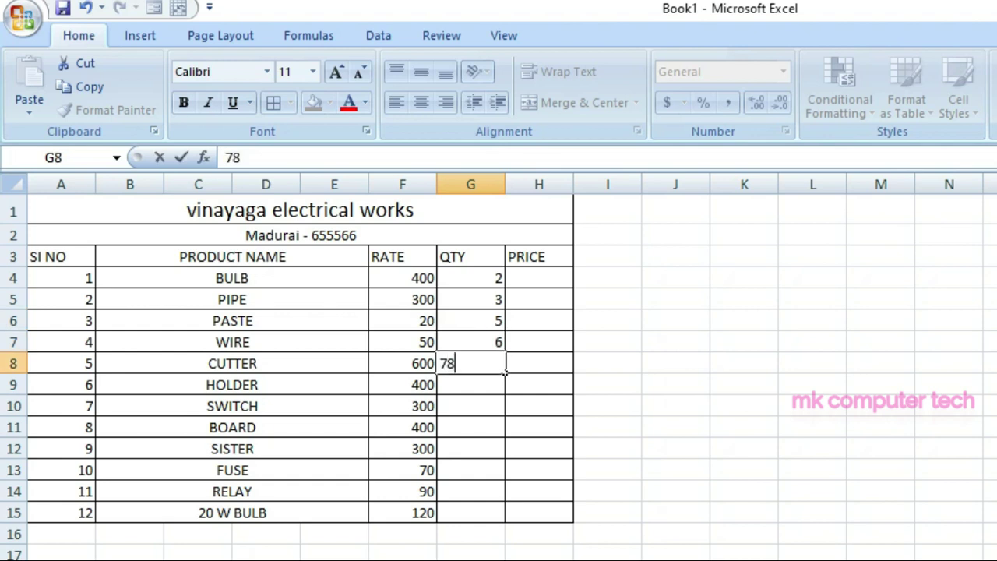
key("Return")
type("9")
key("ctrl+Return")
- Correct CUTTER's quantity to 4 and enter 7, 8, 9, 2 and 10 for SWITCH through RELAY
left_click(504, 371)
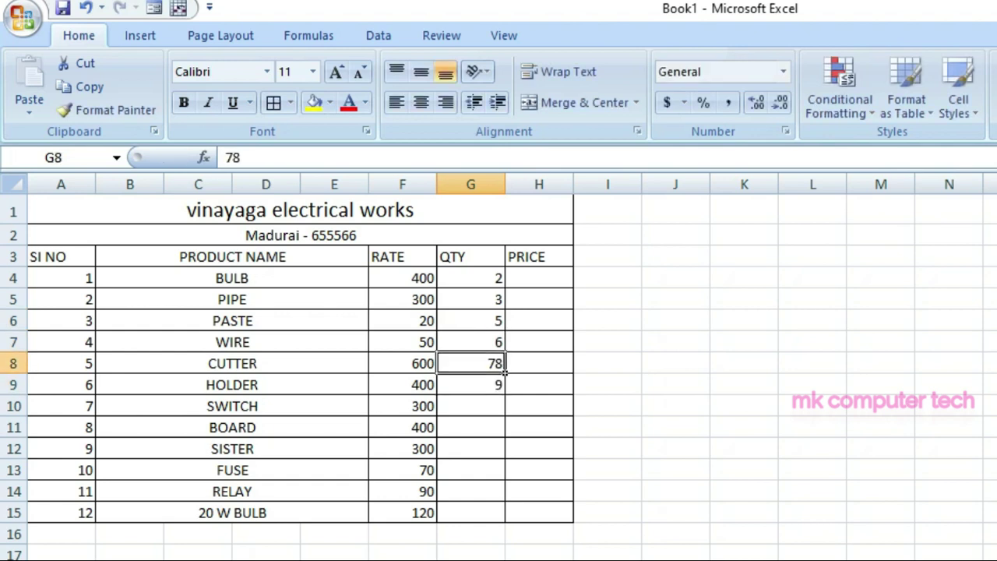
type("4")
key("Return")
key("Return")
type("7")
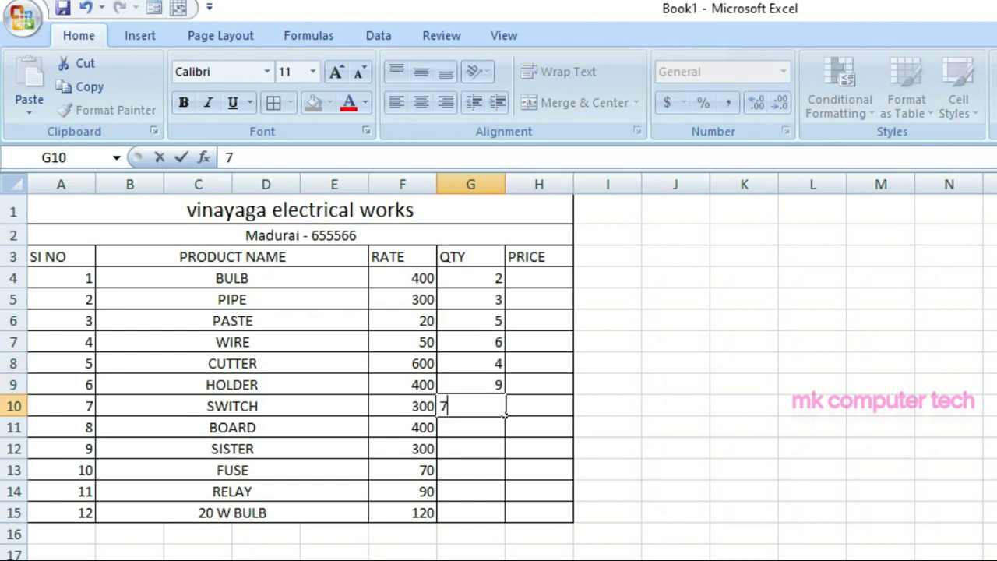
key("Return")
type("8 9")
key("Return")
type("2")
key("Return")
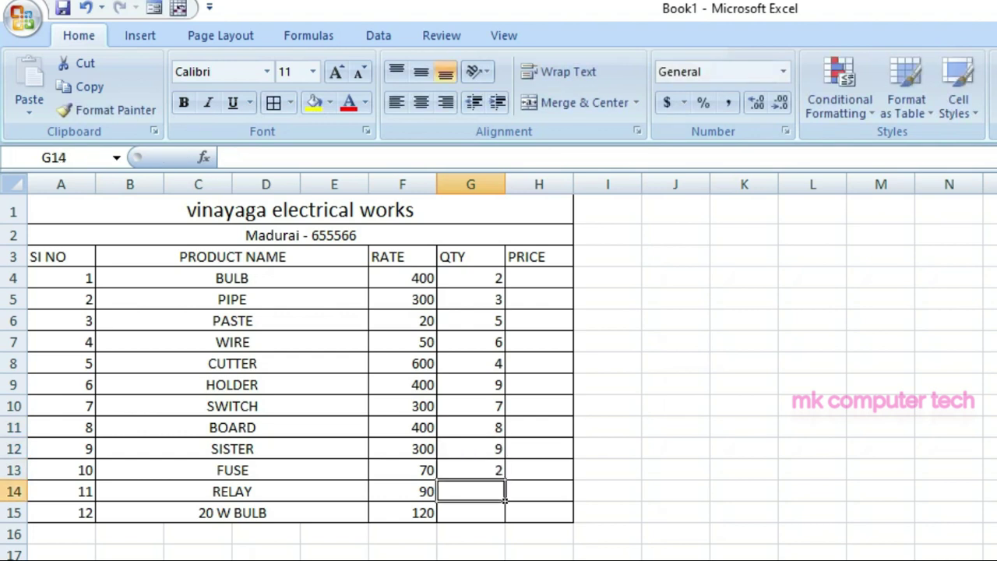
type("10")
key("Return")
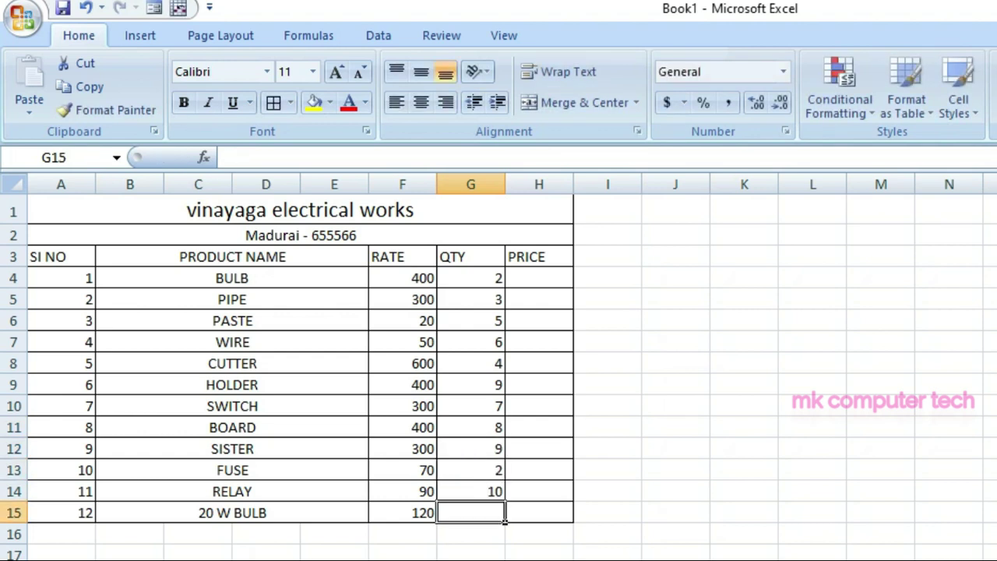
- Middle-align A1:H15 and horizontally centre A3:H15
left_click_drag(78, 211, 546, 512)
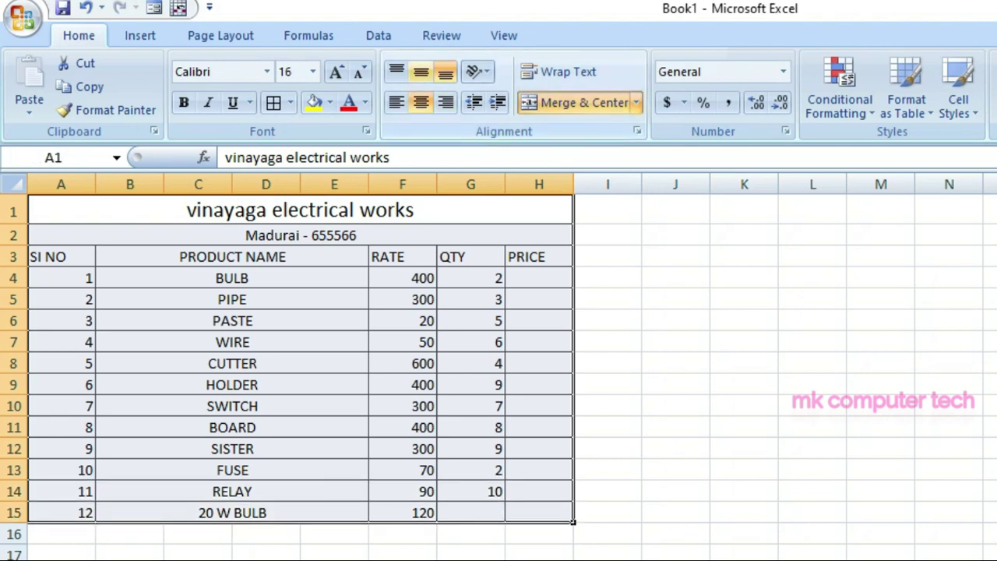
left_click(421, 71)
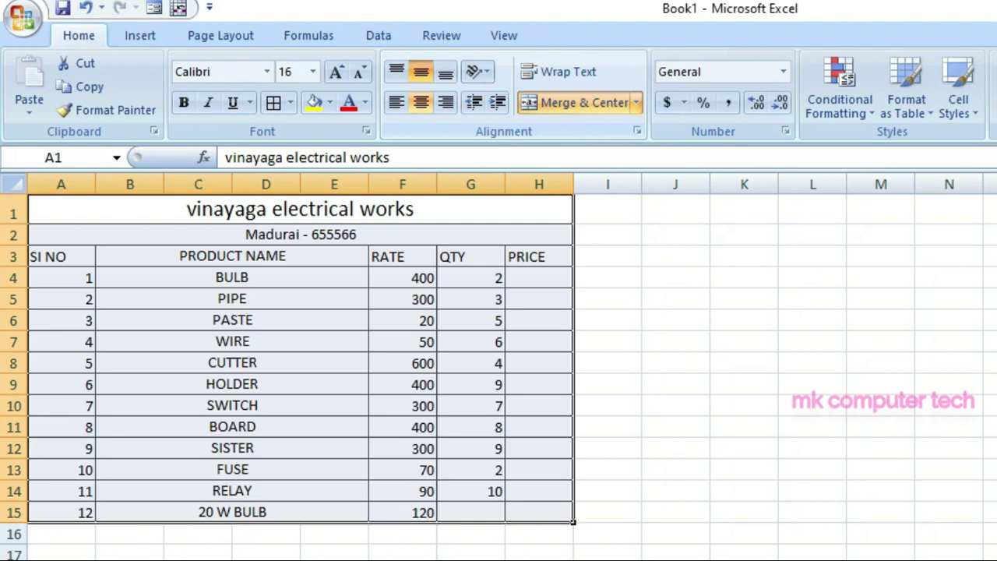
left_click_drag(47, 257, 538, 512)
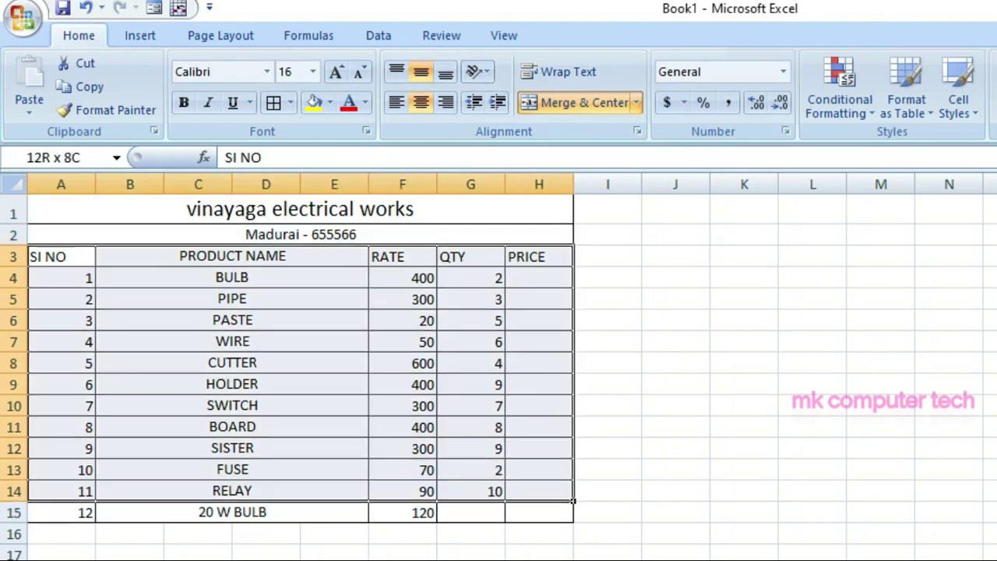
left_click(421, 102)
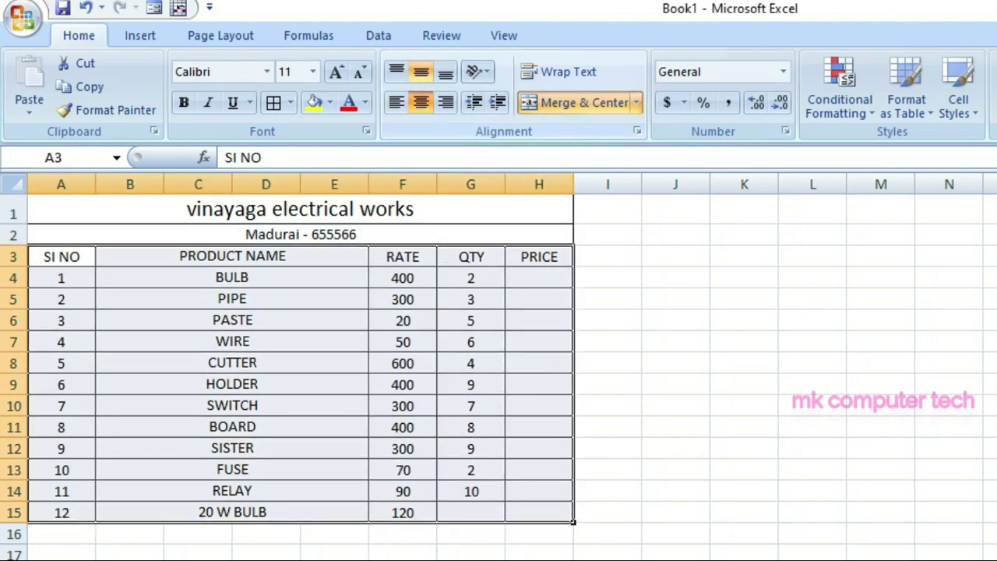
left_click(232, 320)
- Enter 20 as the quantity for 20 W BULB in G15
left_click(470, 512)
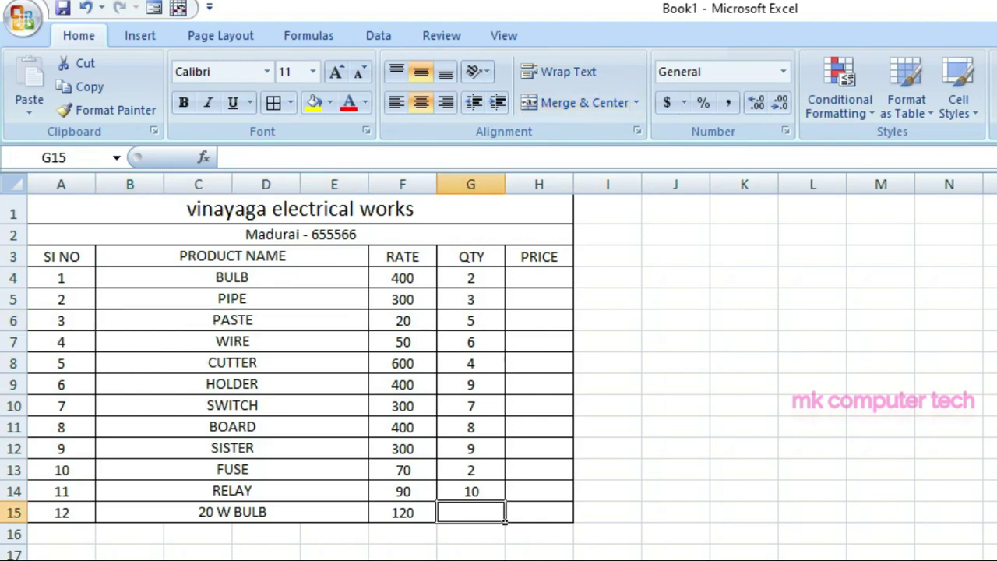
type("20")
key("Return")
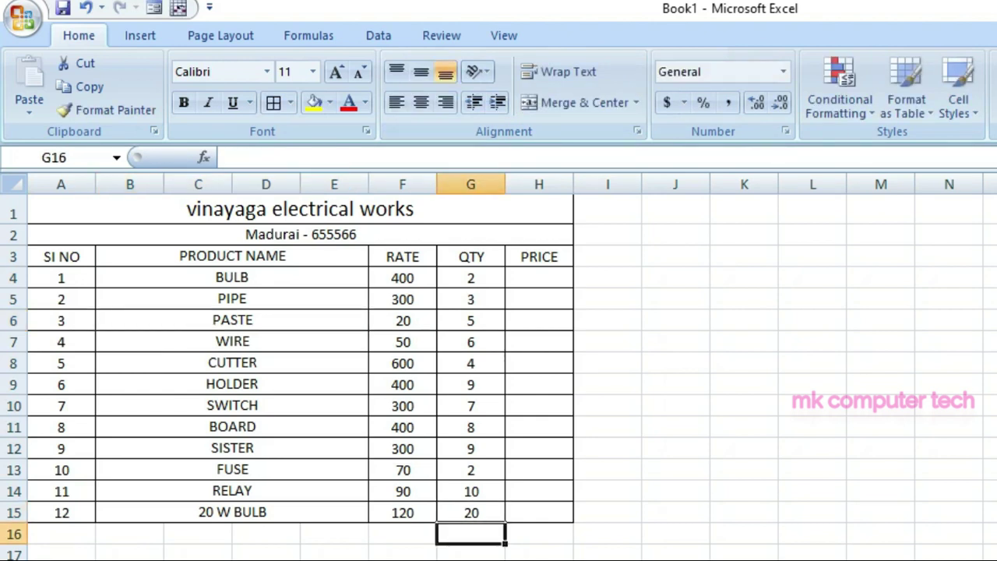
- Enter =F4*G4 in H4 and fill it down to H15, giving 800 for BULB through 2400 for 20 W BULB
left_click(539, 278)
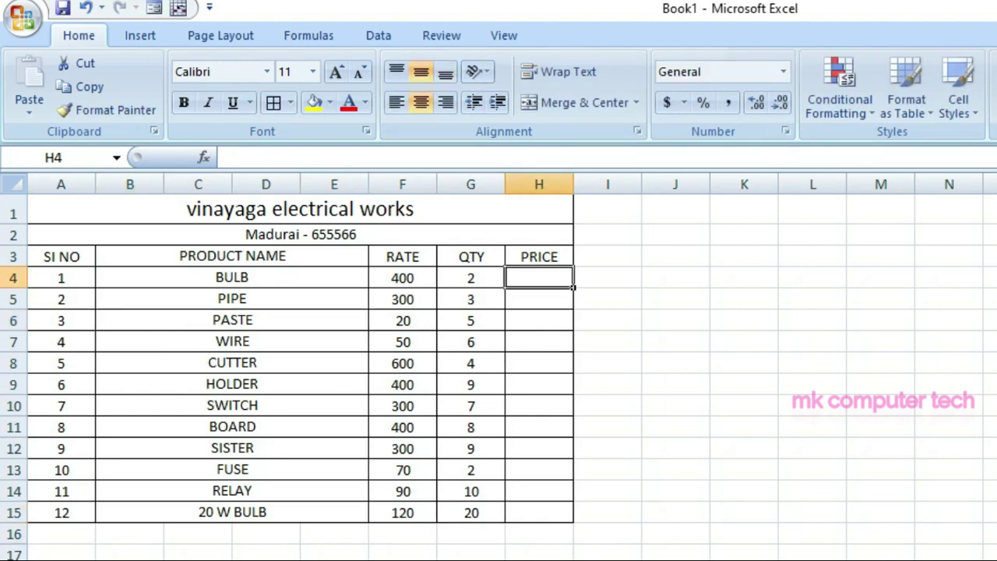
type("=")
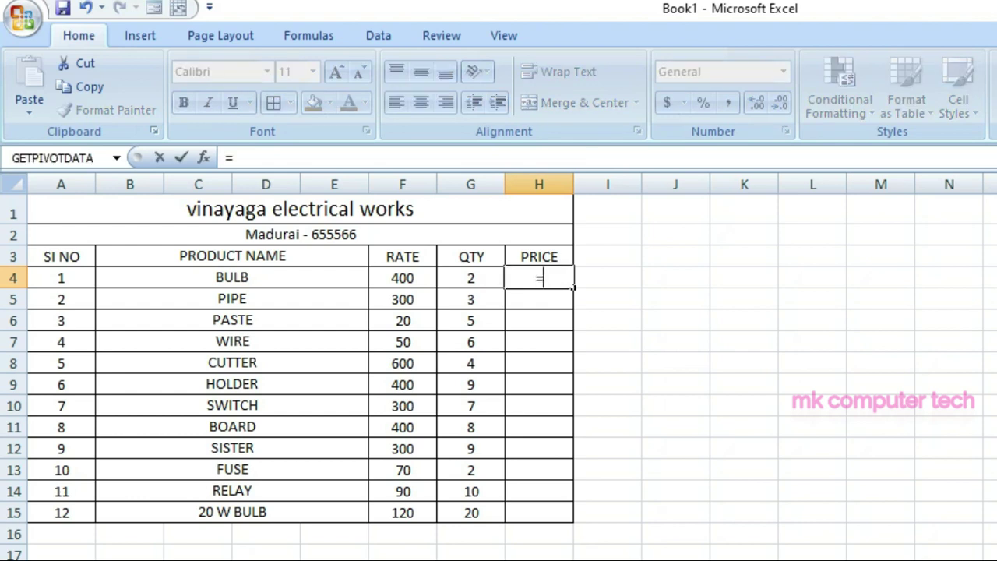
key("Left")
key("Left")
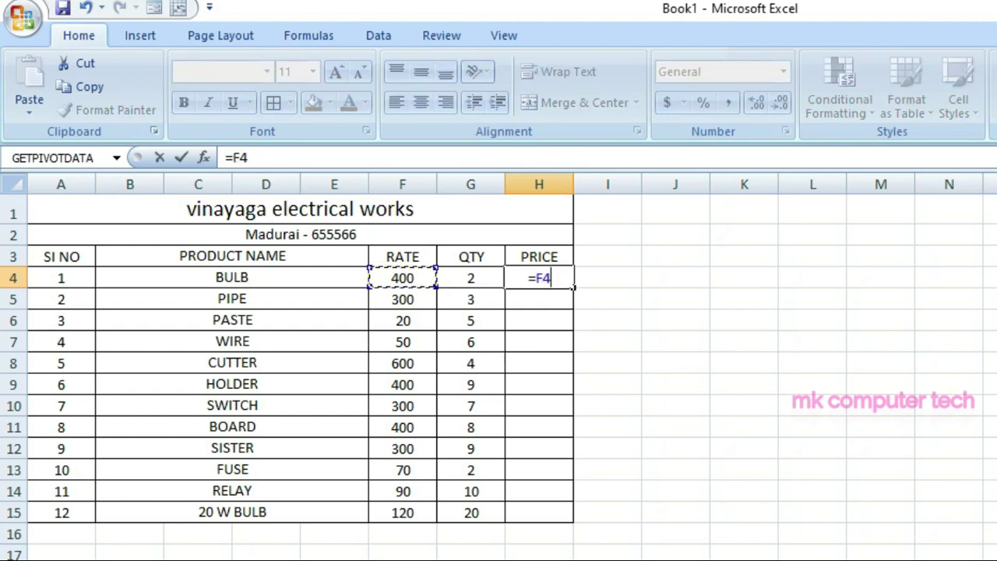
type("*")
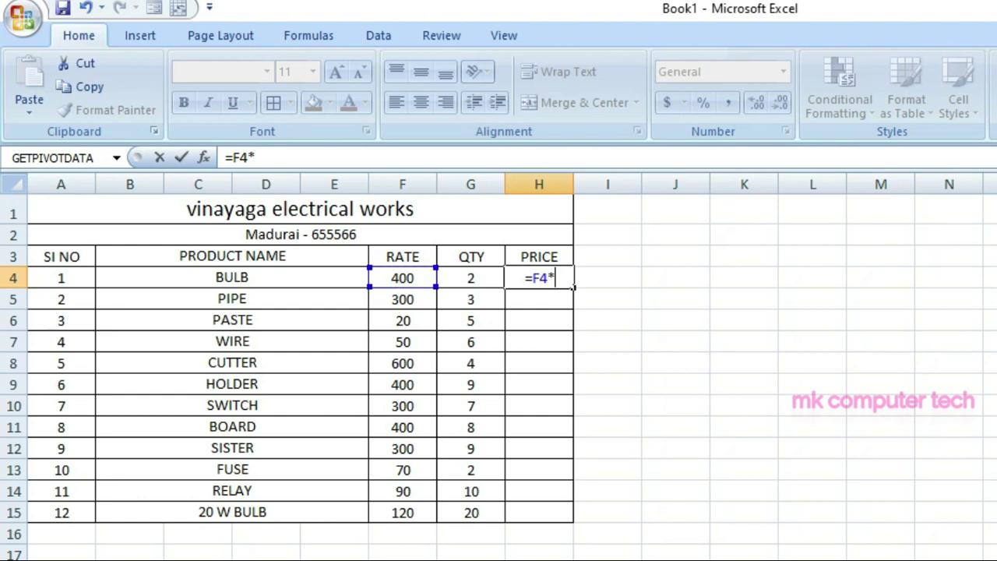
key("Left")
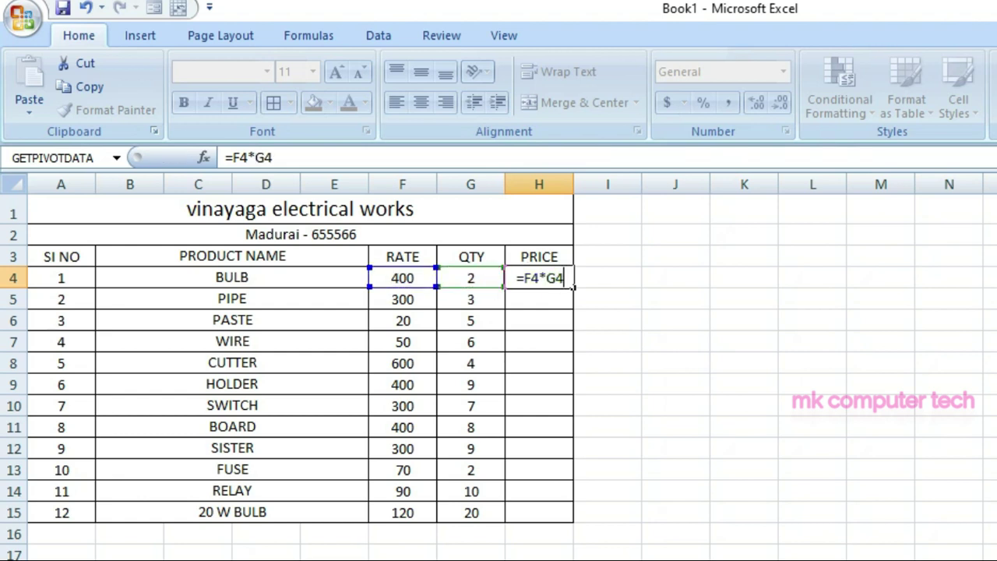
key("Return")
left_click(539, 278)
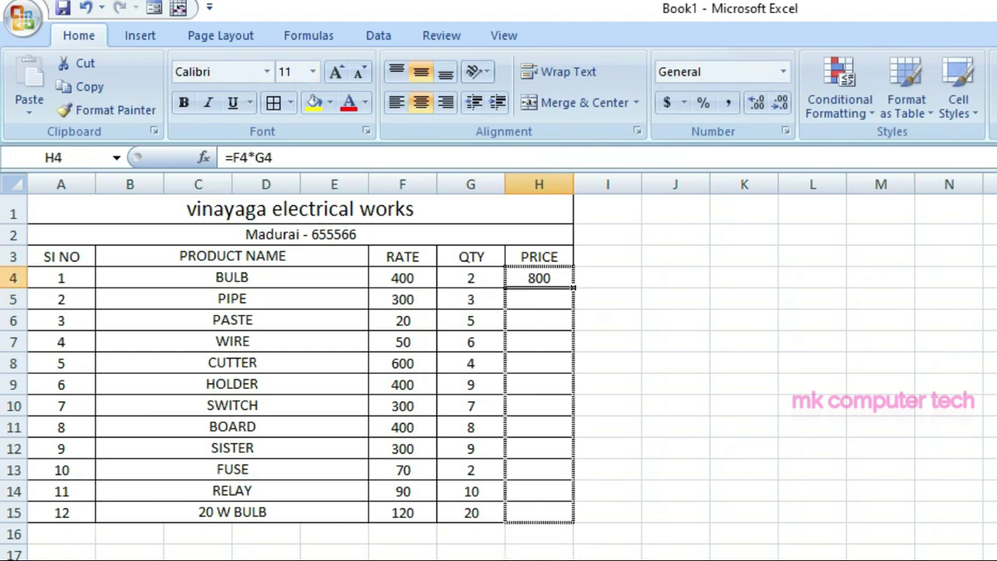
left_click_drag(573, 554, 573, 520)
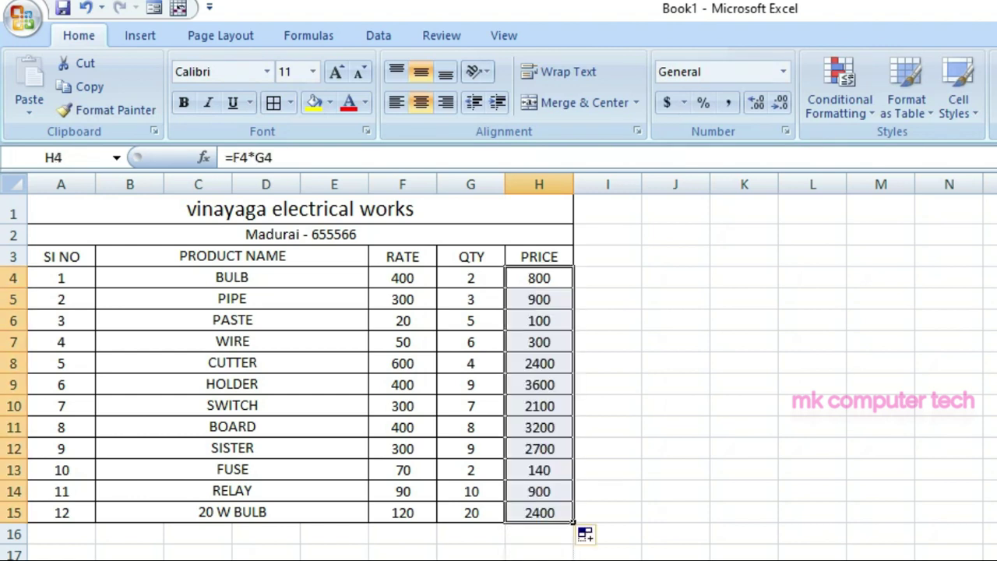
- Apply All Borders to the three-row block F16:H18 below the table
left_click_drag(402, 534, 539, 558)
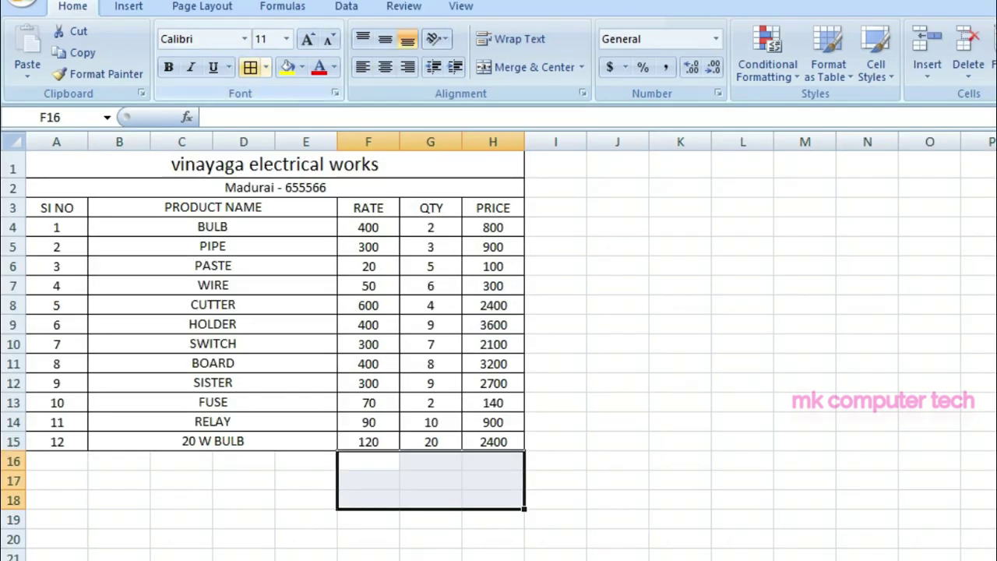
left_click(250, 67)
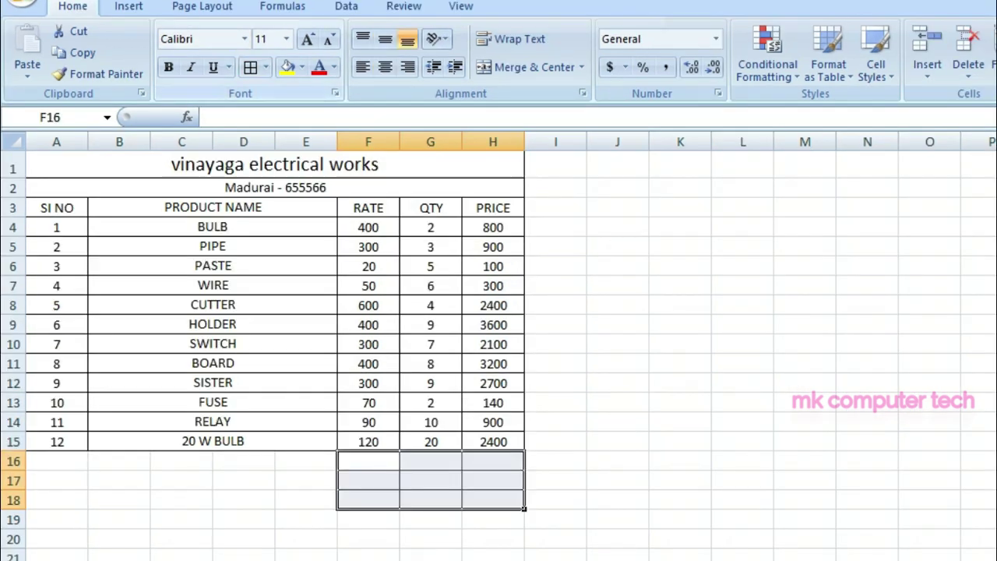
left_click(374, 481)
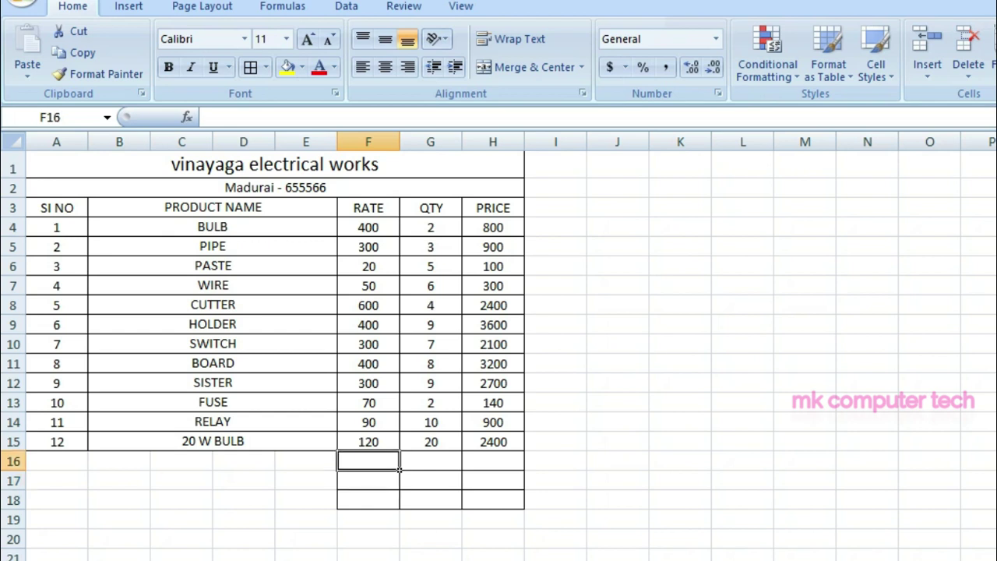
left_click_drag(374, 461, 506, 501)
- Merge and centre F16:G16, then copy the merged layout down to rows 17 and 18
left_click_drag(368, 461, 459, 466)
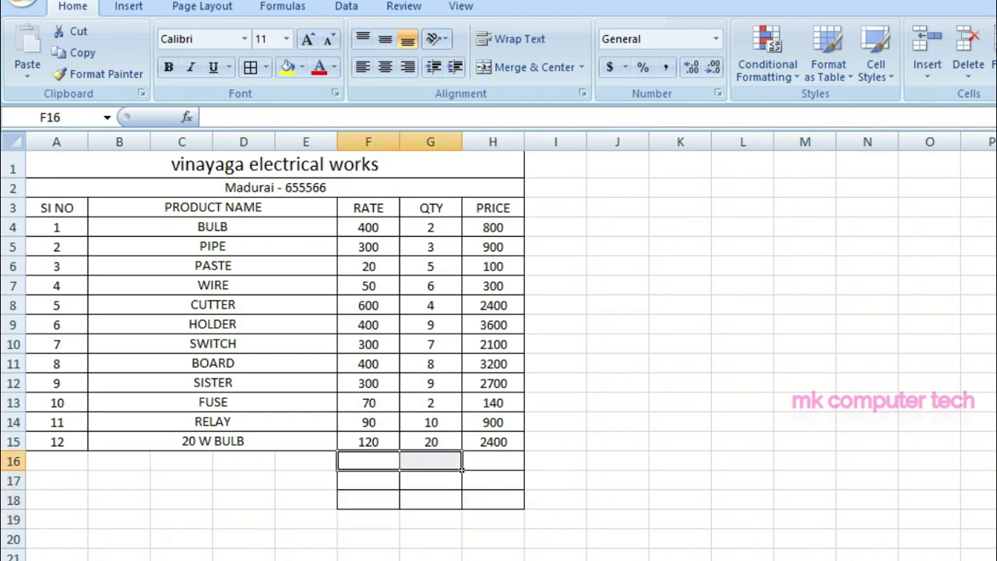
left_click(530, 67)
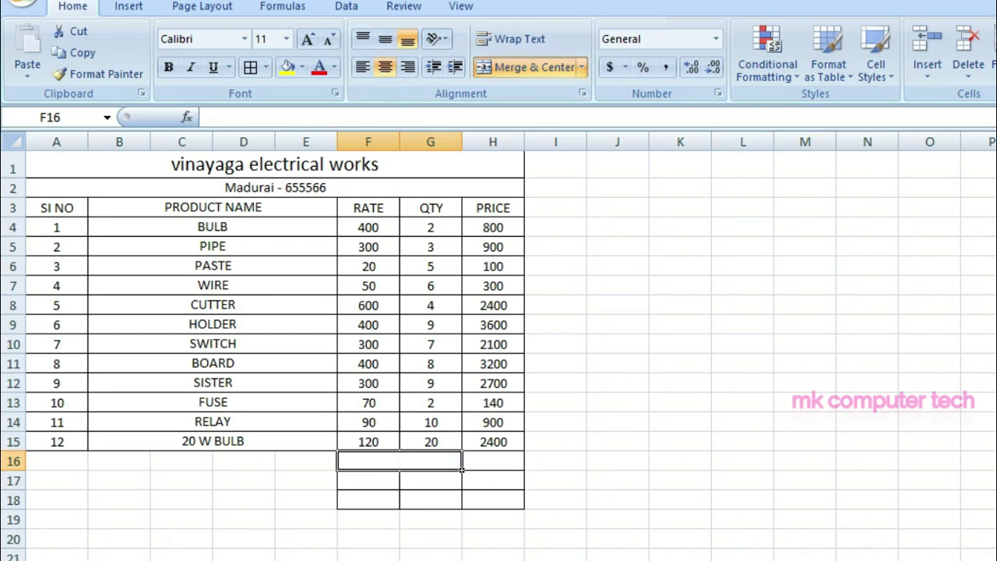
left_click_drag(463, 467, 463, 506)
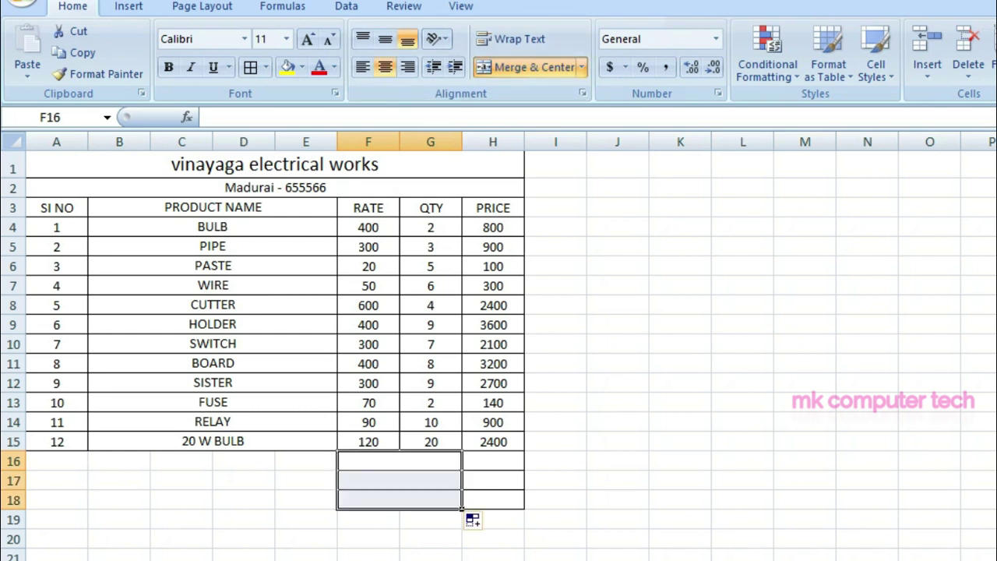
left_click(459, 480)
left_click(459, 466)
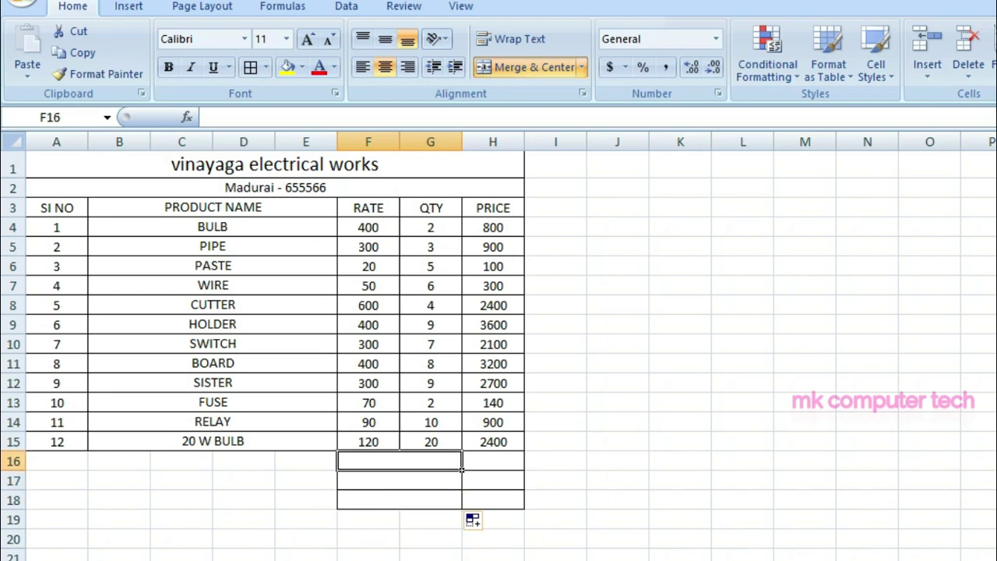
- Enter the labels TOTAL, GST 18% and OVERALL TOTAL in the merged cells F16, F17 and F18
type("TOTAL")
key("Return")
type("GST")
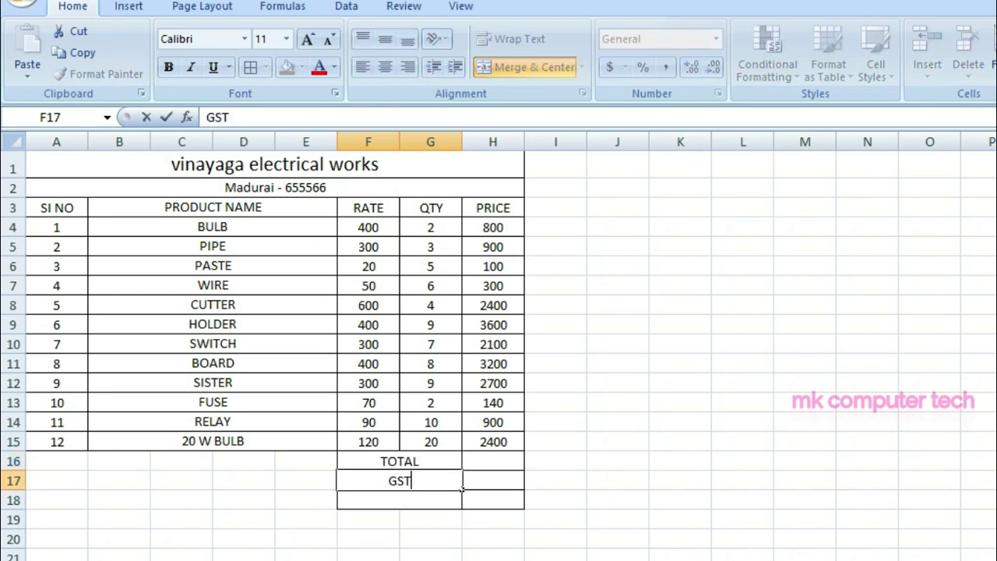
type(" 18%")
key("Return")
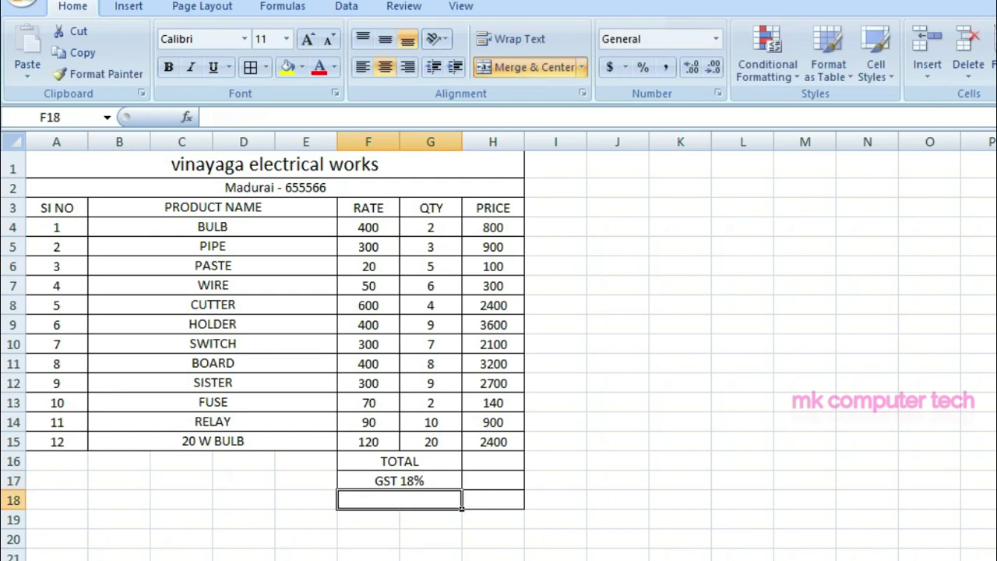
type("OV")
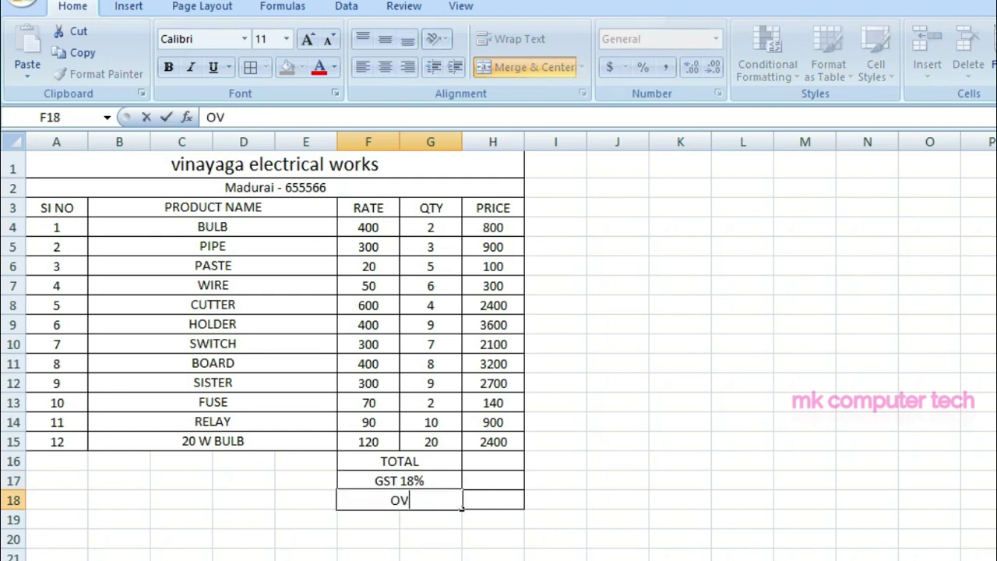
type("ERALL TOTA")
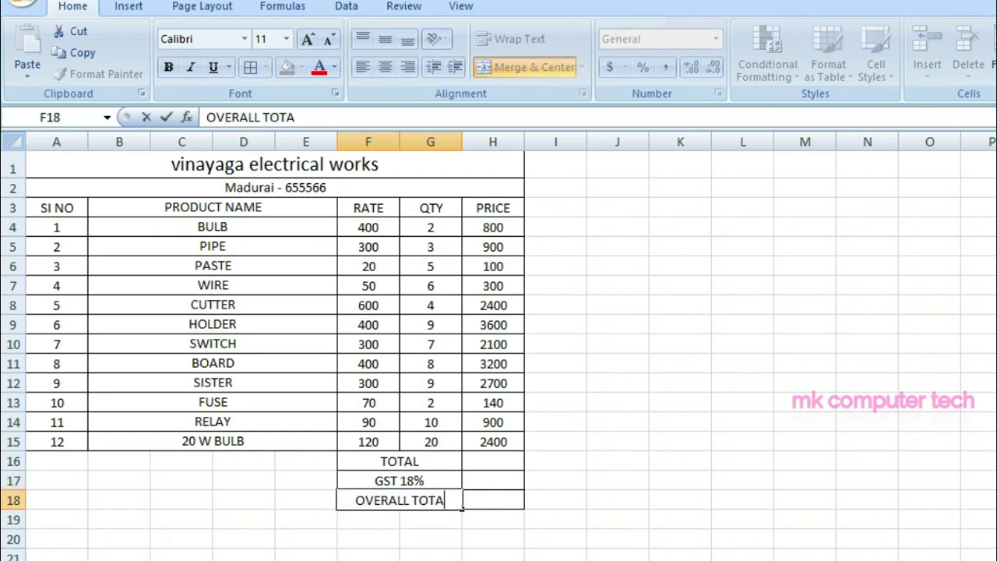
type("L")
key("Tab")
left_click(493, 461)
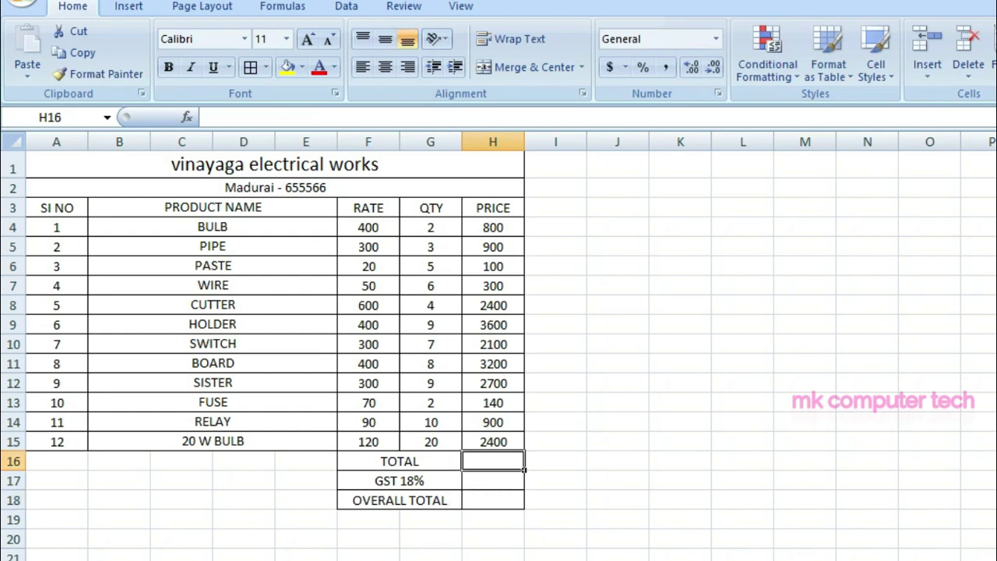
- AutoSum the PRICE column into H16 for a TOTAL of 19540, then enter GST as =H16*18% (3517.2)
key("alt+equal")
key("Return")
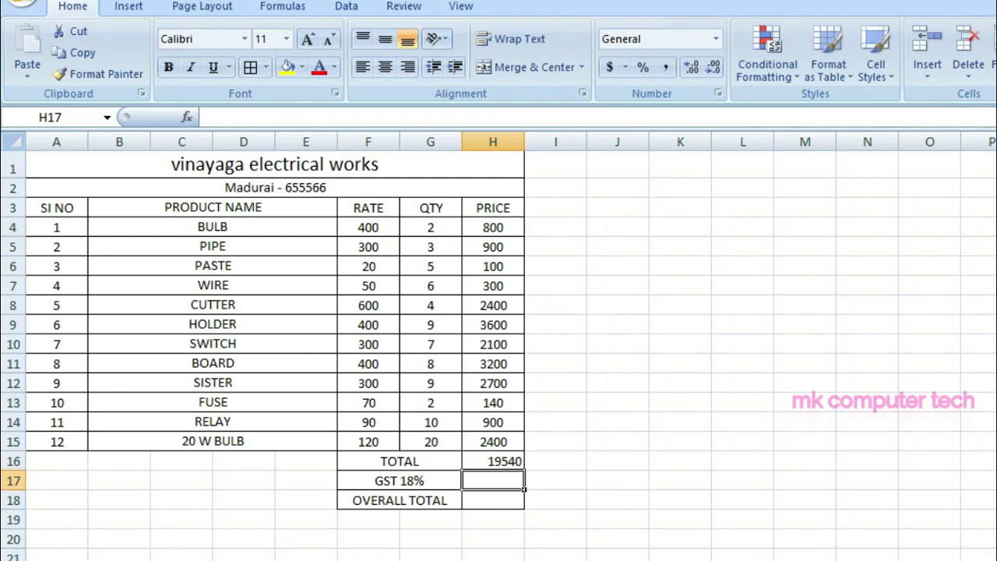
type("=")
key("Up")
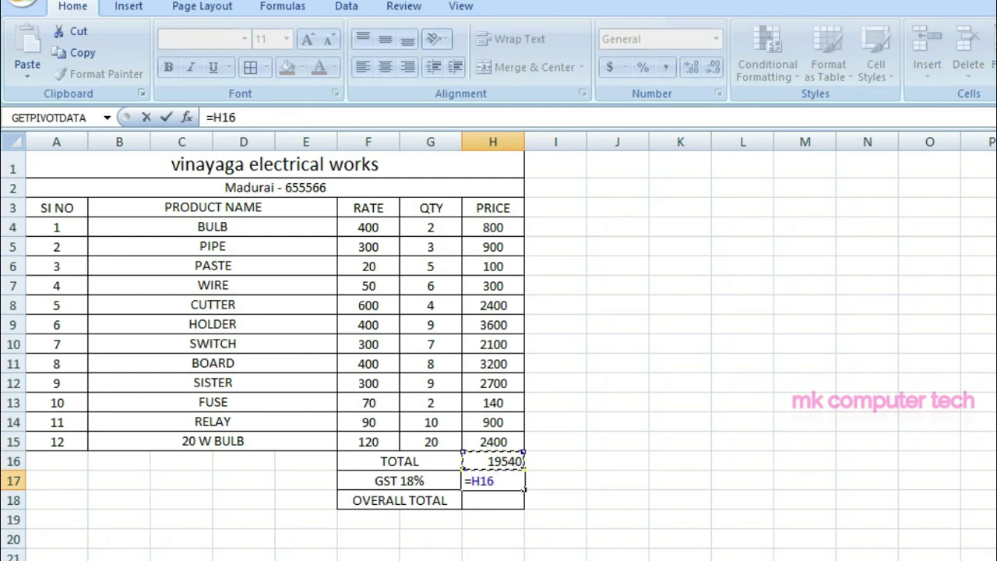
type("*18%")
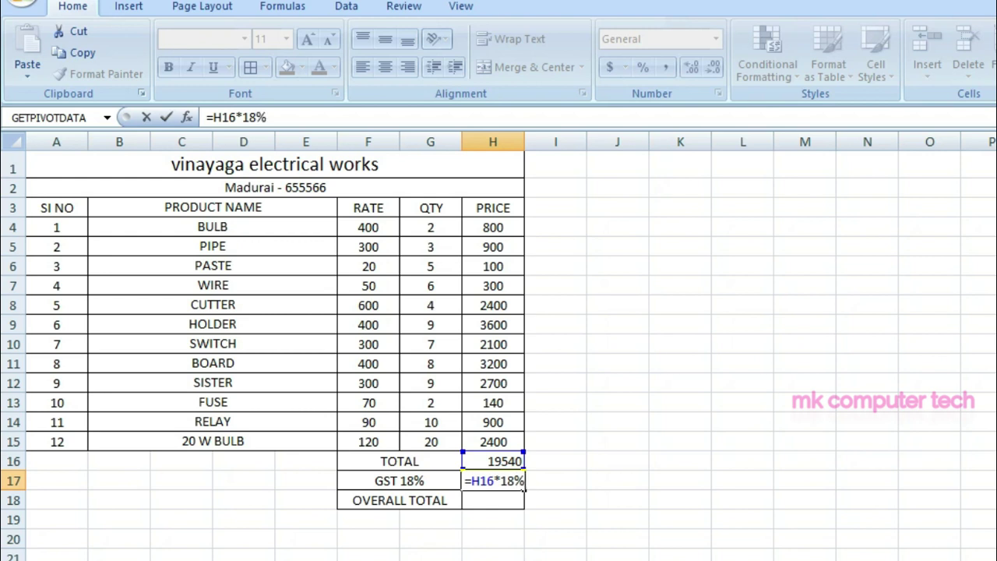
key("Return")
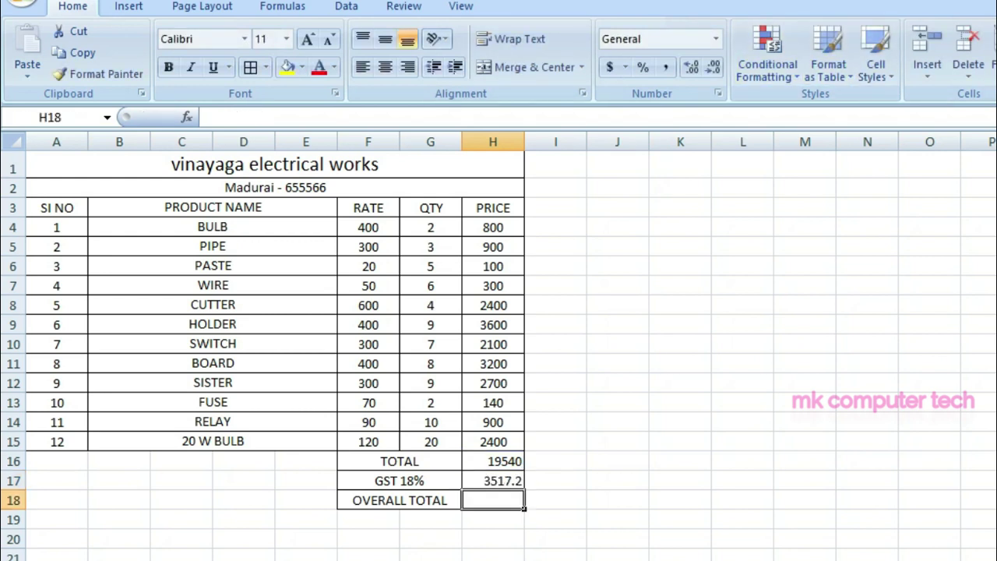
- Enter =H17+H16 in H18 for an OVERALL TOTAL of 23057.2
type("=")
left_click(493, 500)
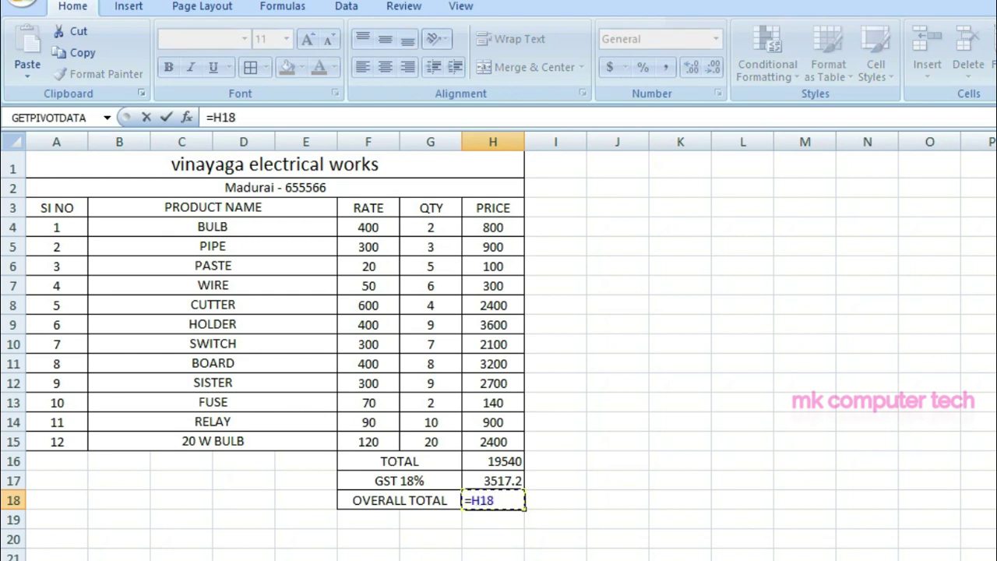
left_click(493, 480)
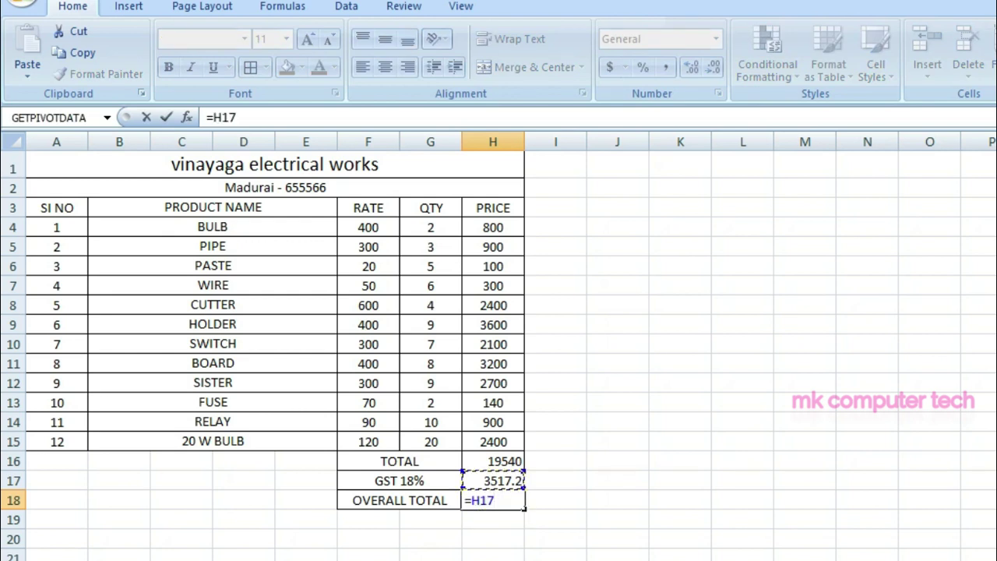
type("+")
left_click(493, 461)
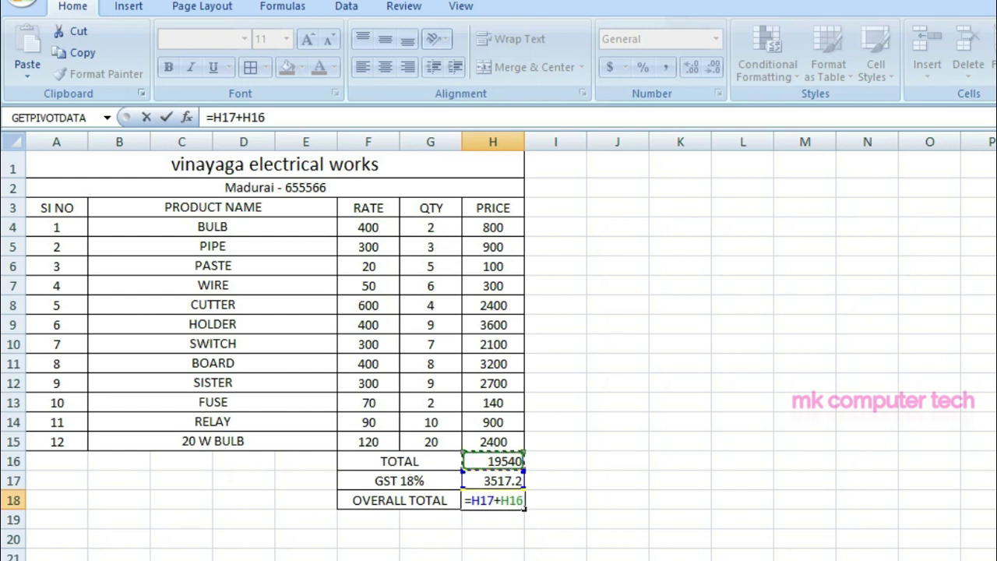
key("Return")
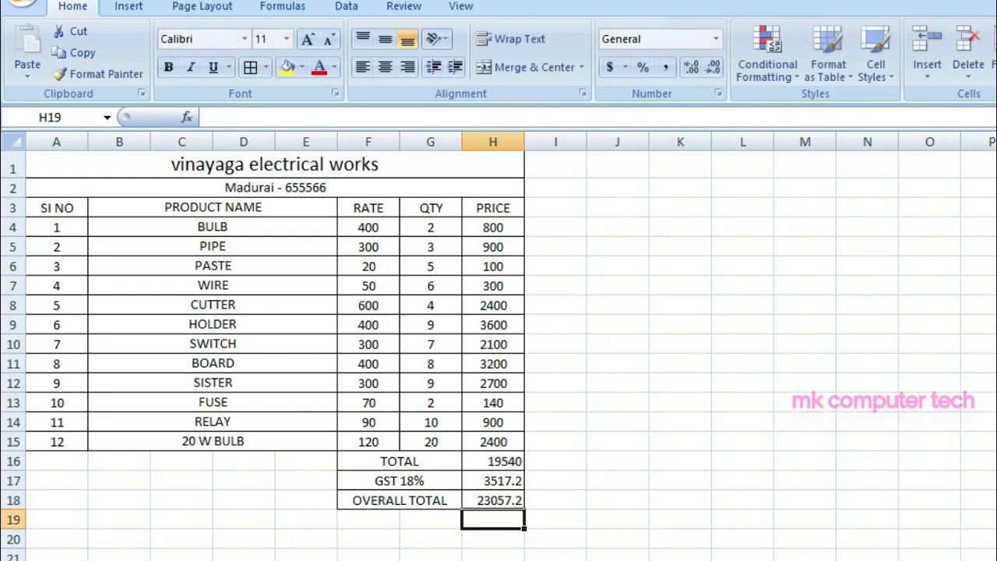
- Centre the total amounts H16:H18 and right-align the labels in F16:G18
left_click_drag(368, 461, 493, 500)
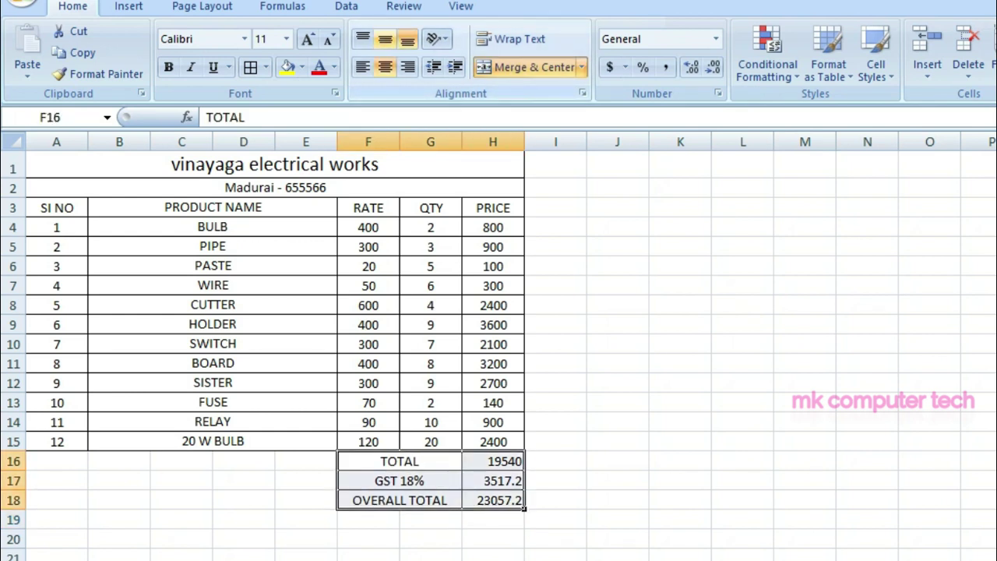
left_click_drag(493, 461, 493, 500)
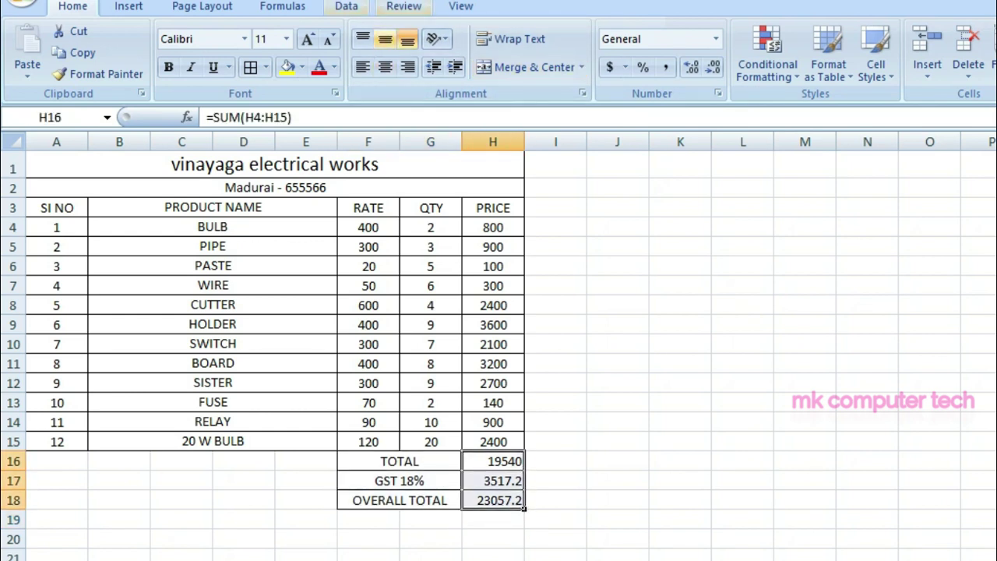
left_click(384, 39)
left_click(384, 67)
left_click(556, 324)
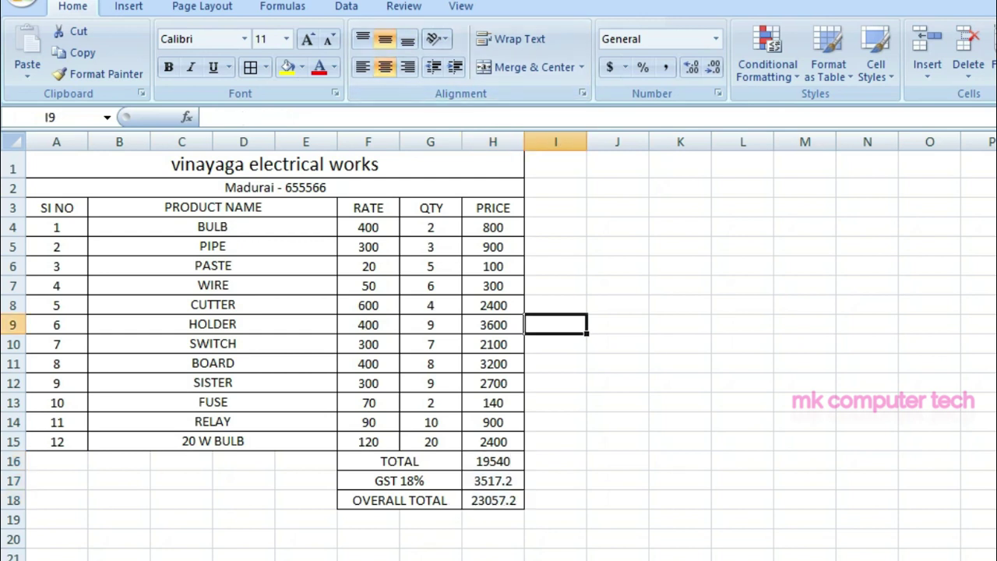
left_click_drag(368, 461, 431, 500)
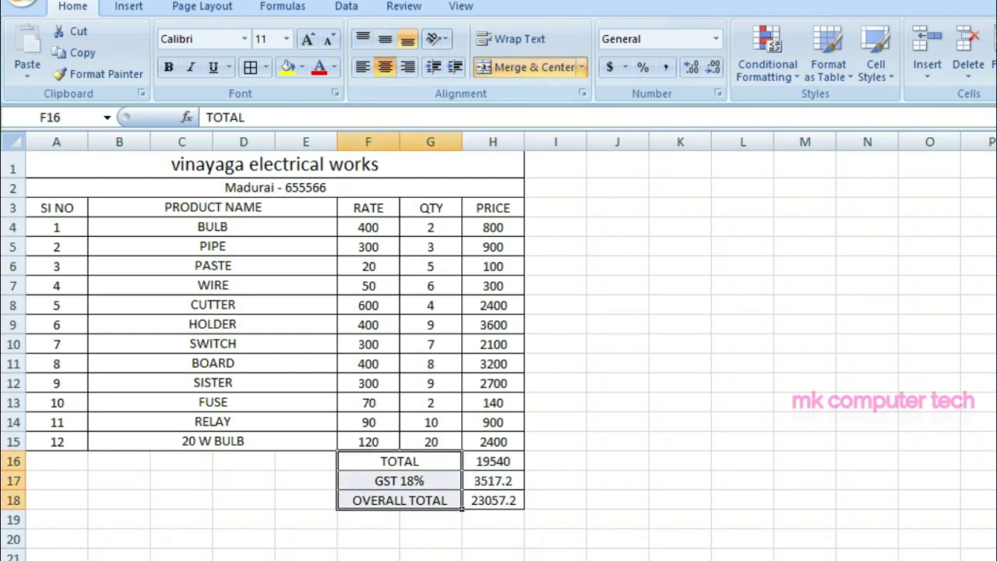
left_click(407, 67)
left_click(618, 285)
- Give the column header row A3:H3 a light tan fill colour
left_click(275, 187)
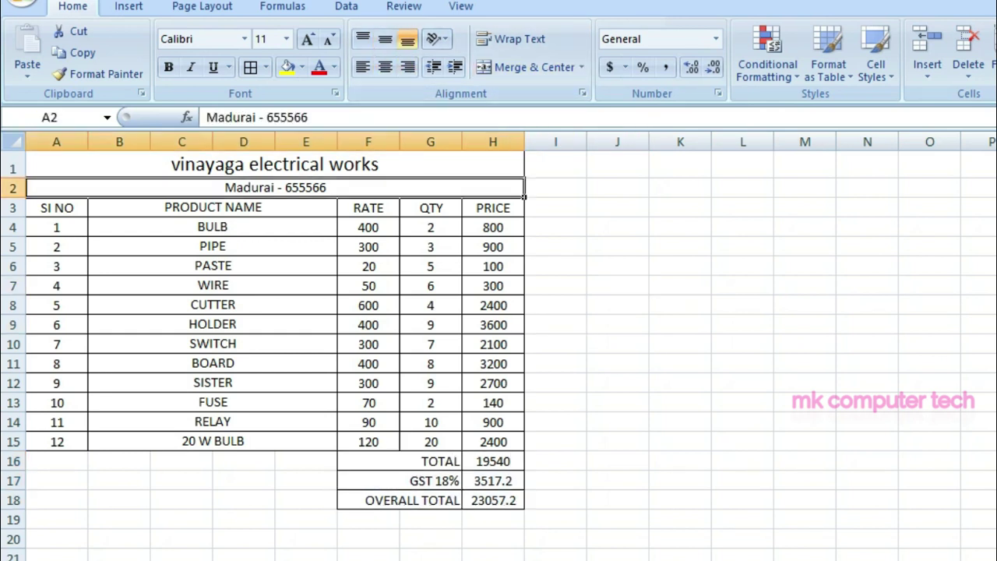
left_click_drag(56, 207, 493, 207)
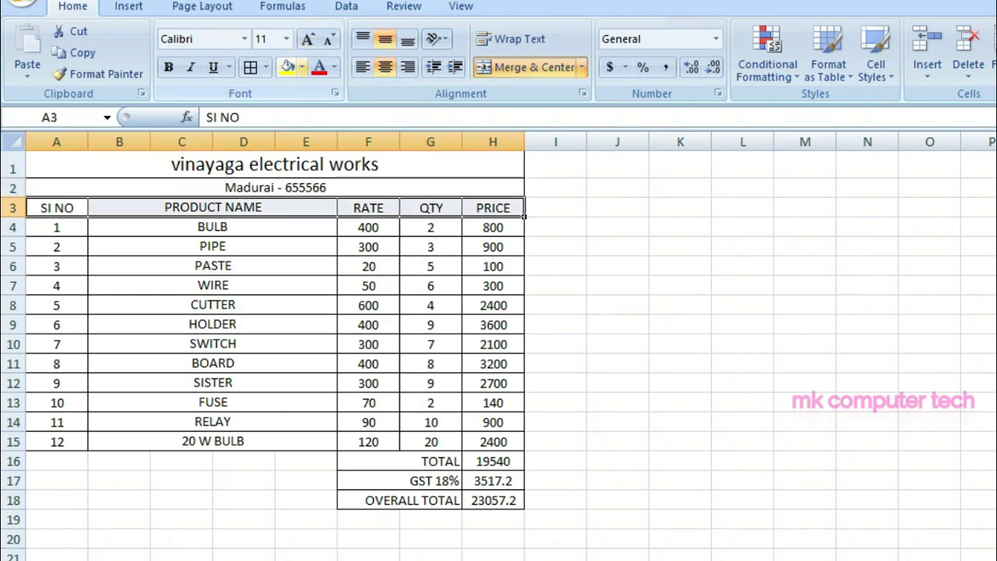
left_click(302, 67)
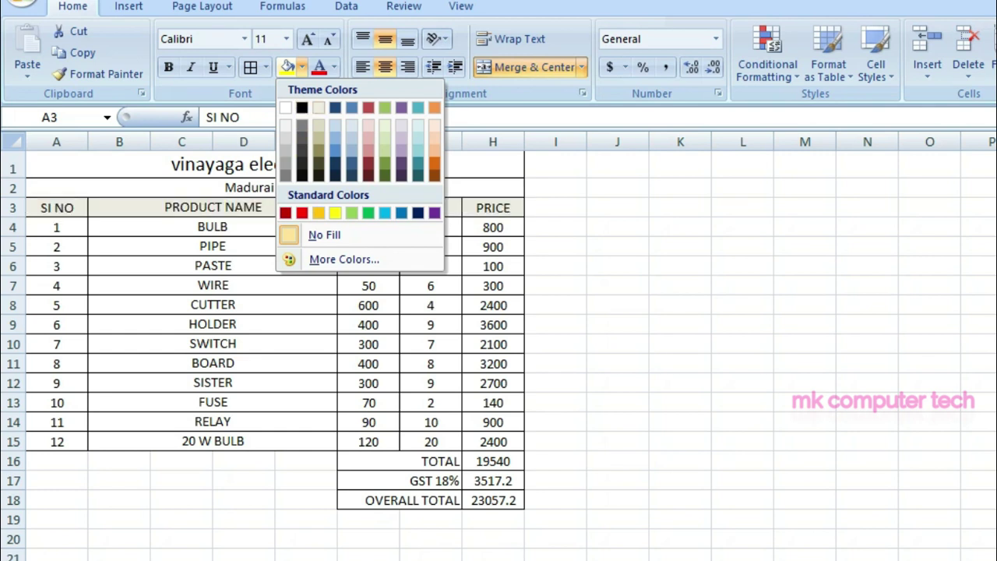
left_click(285, 152)
- Set the shop-name title to font size 20 and enlarge the address line to 12
left_click(275, 163)
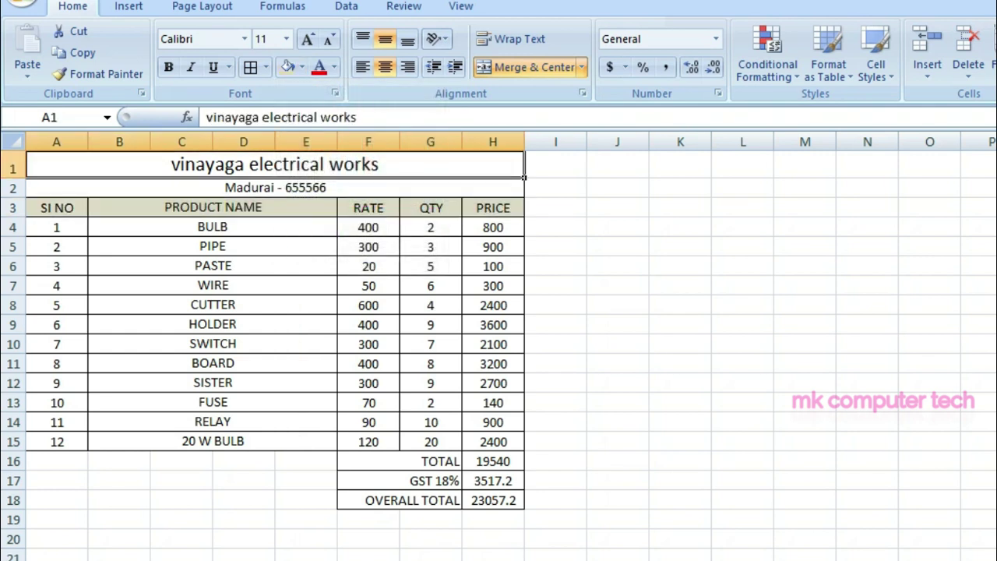
left_click(308, 39)
left_click(308, 39)
left_click(308, 39)
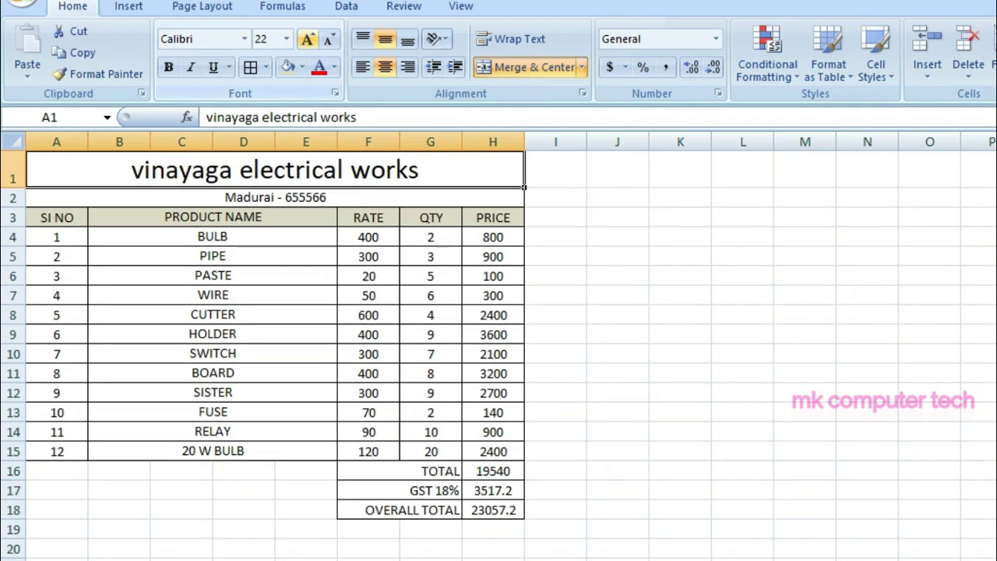
left_click(308, 39)
left_click(330, 39)
left_click(275, 195)
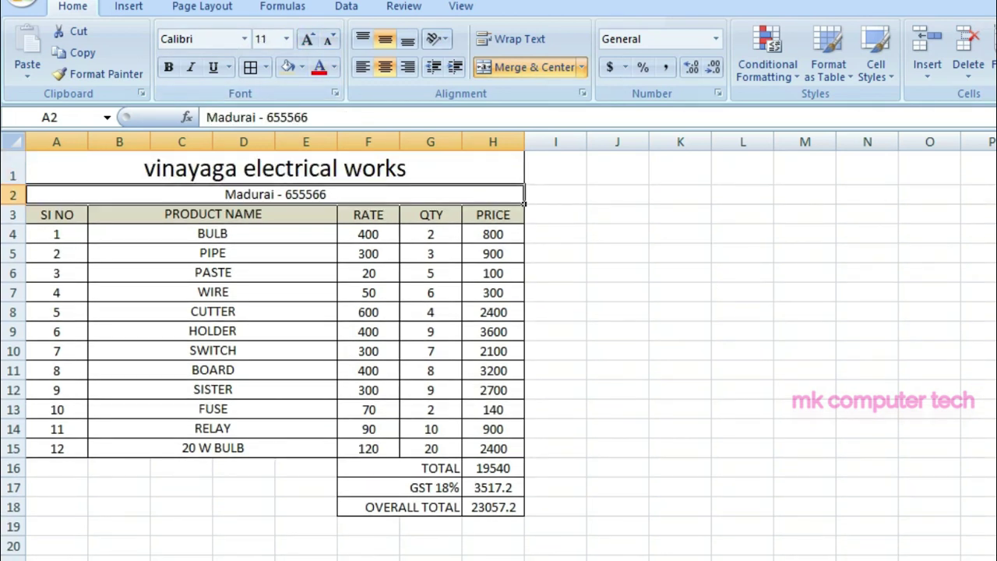
left_click(308, 38)
left_click(590, 196)
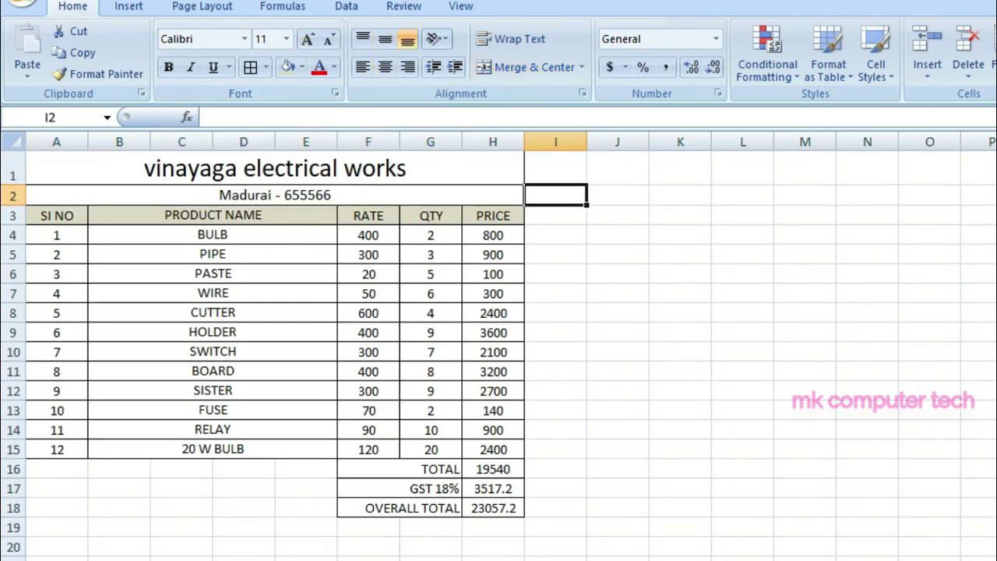
- Change the BULB, PIPE, PASTE and CUTTER quantities to 34, 23, 2 and 33, and widen column G
left_click_drag(506, 167, 524, 516)
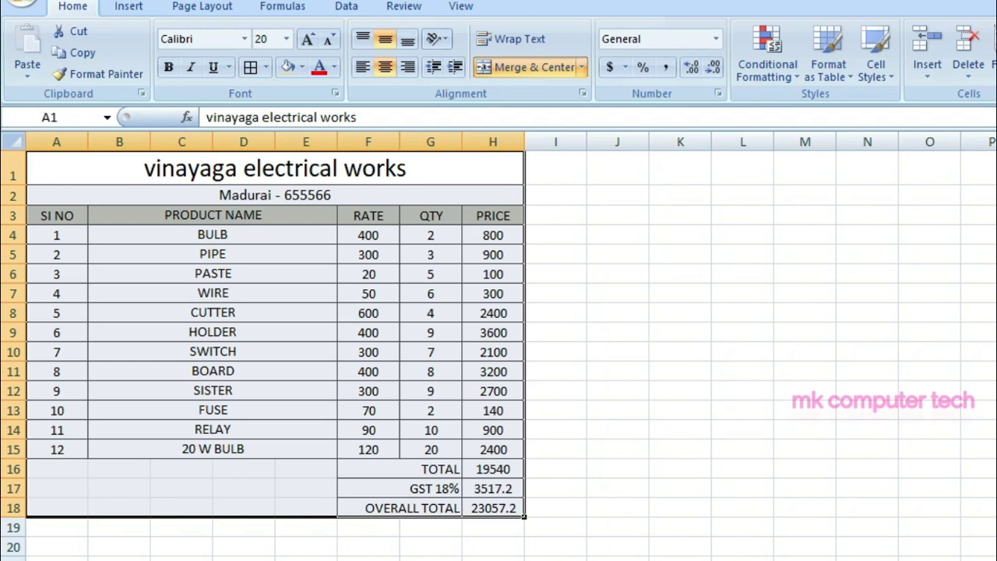
left_click(431, 294)
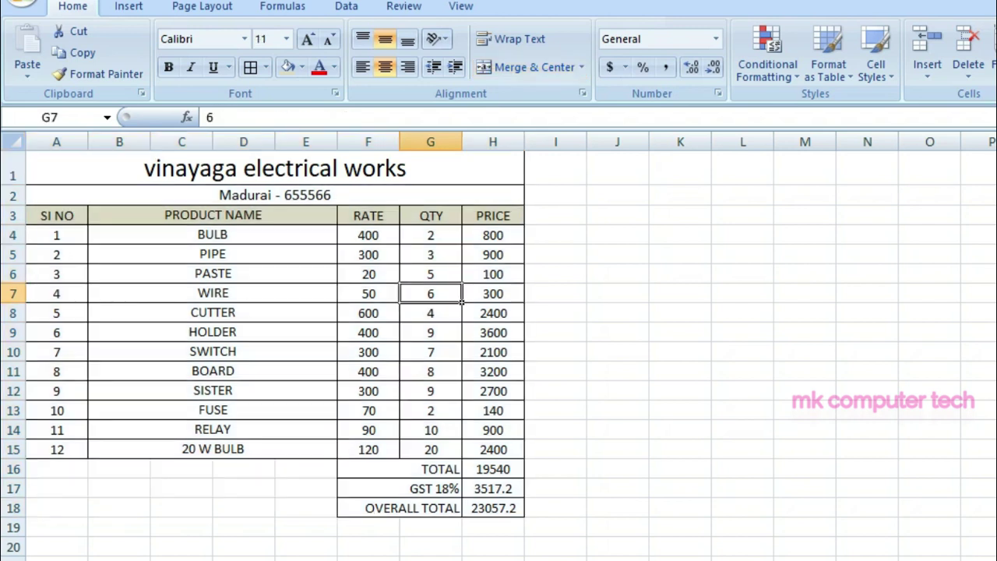
left_click(431, 235)
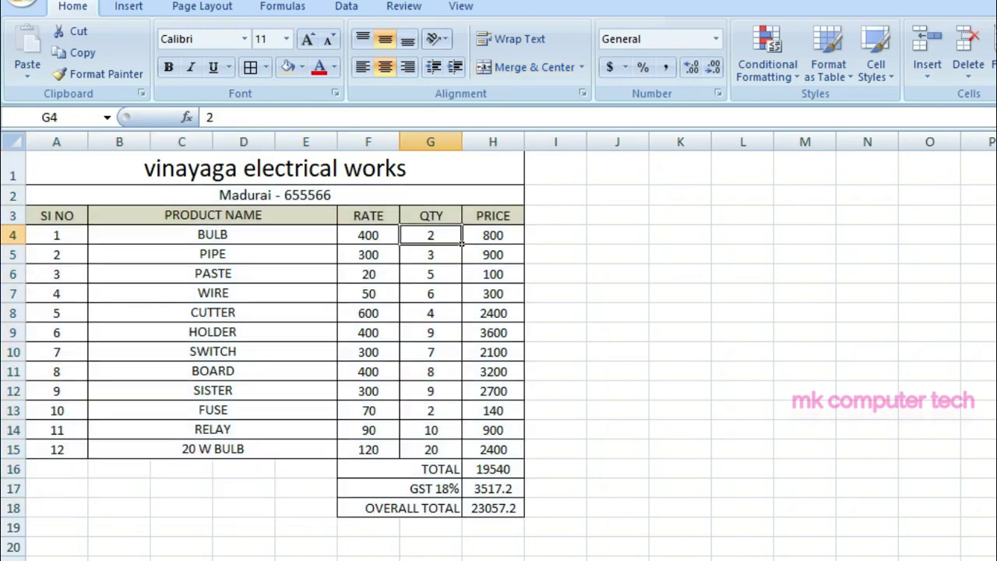
type("34")
key("Return")
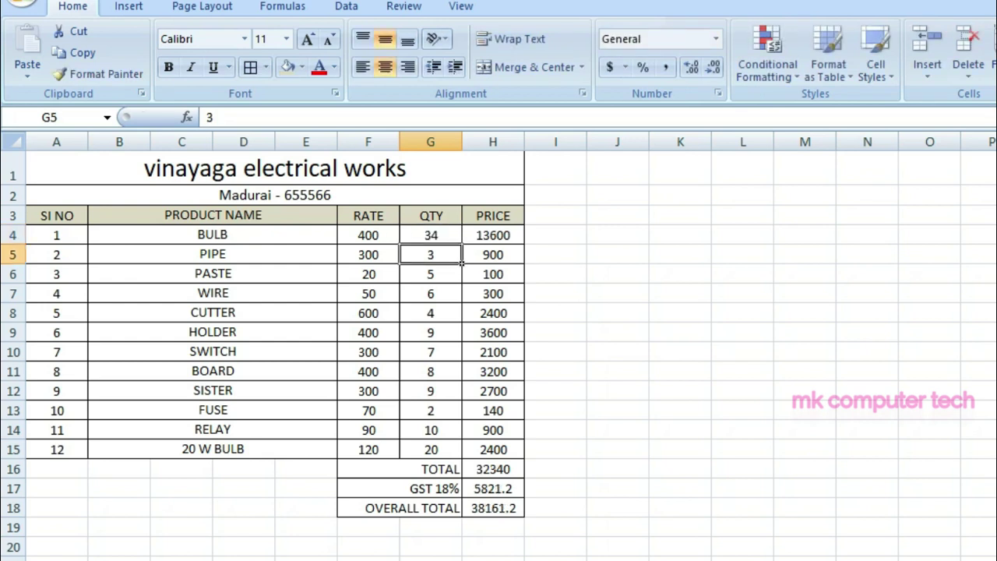
type("23")
key("Return")
type("2")
key("Return")
key("Return")
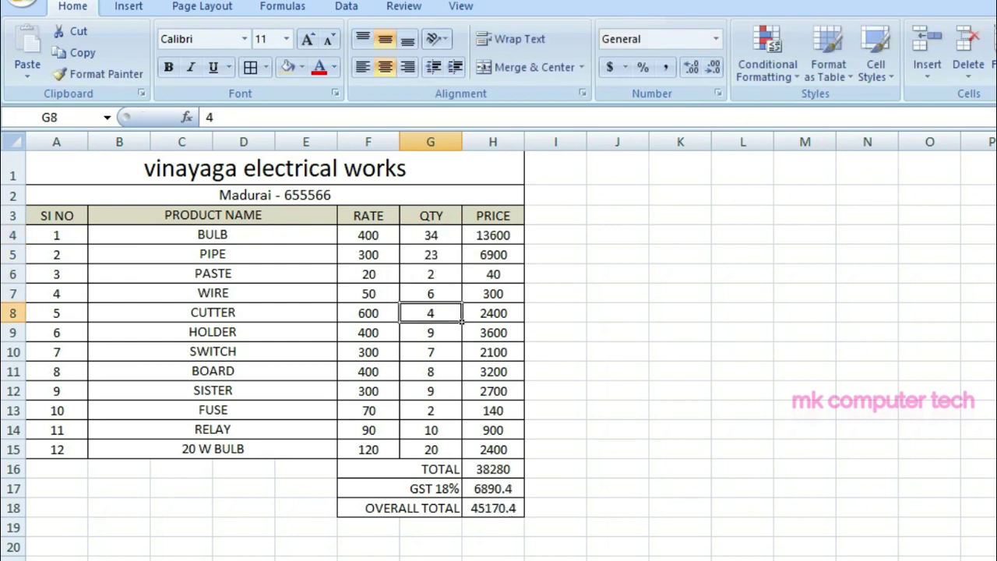
type("33")
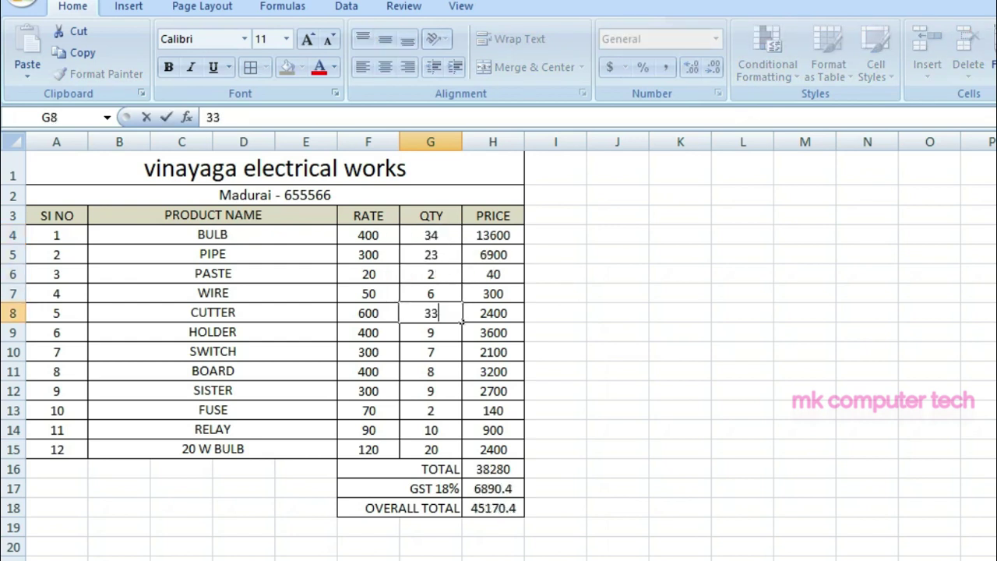
key("Return")
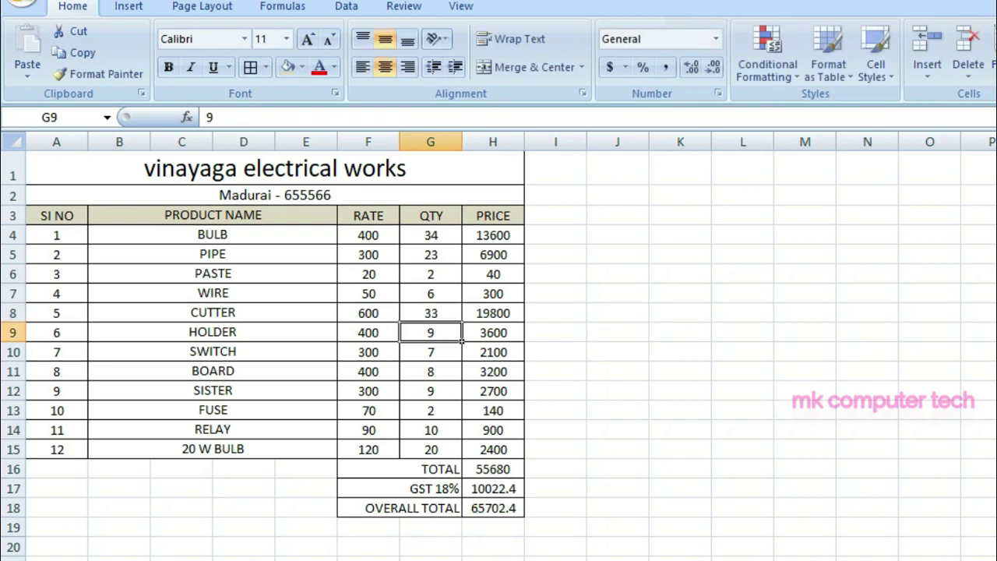
left_click_drag(462, 142, 484, 142)
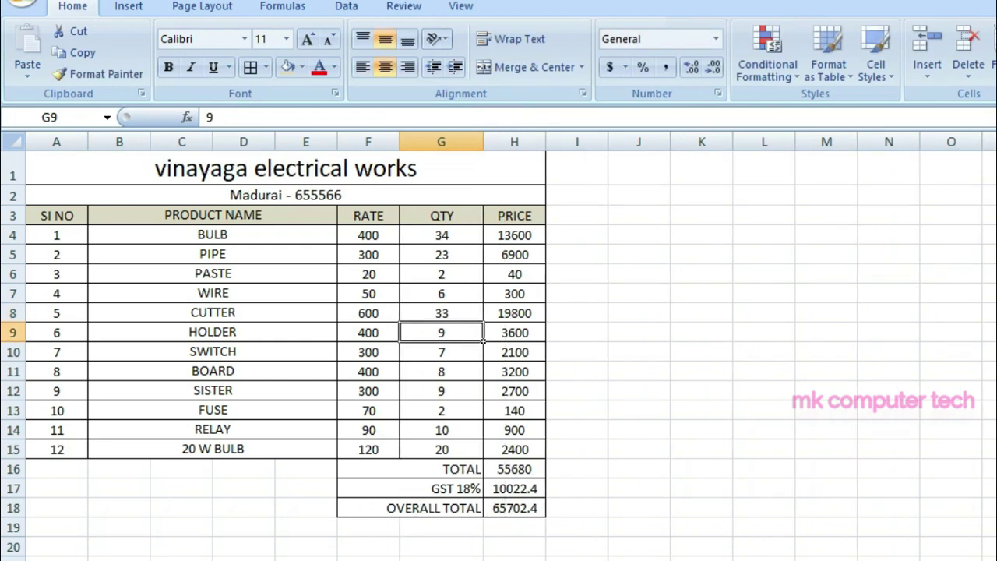
- Drag the H/I header border right so the PRICE amounts such as 65702.4 have more room
left_click(577, 141)
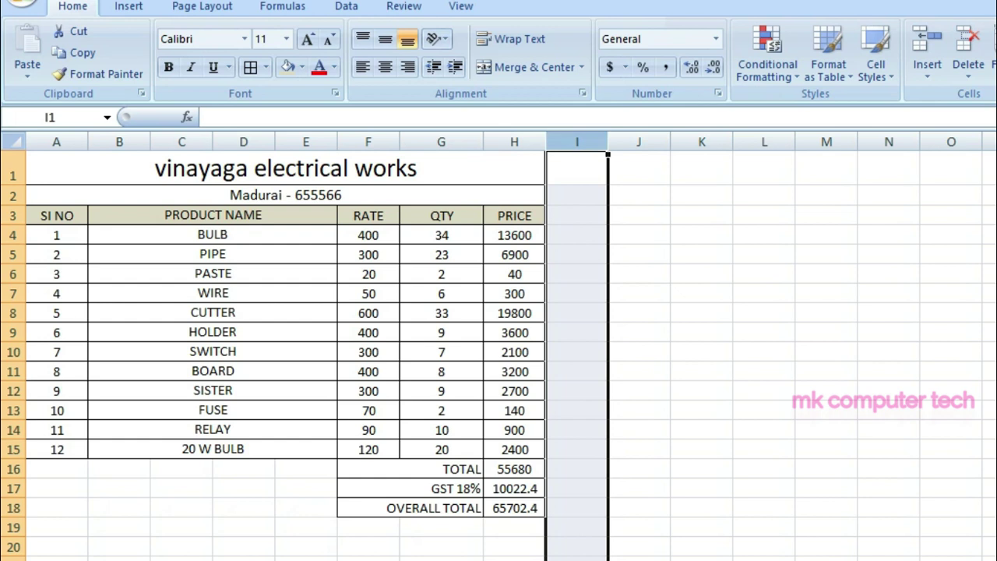
left_click_drag(545, 141, 586, 141)
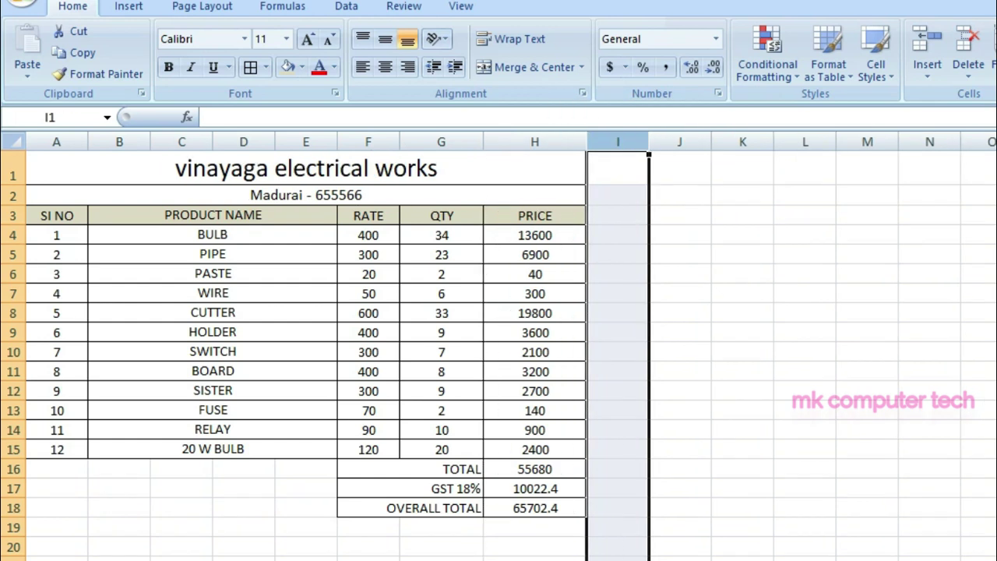
left_click(742, 234)
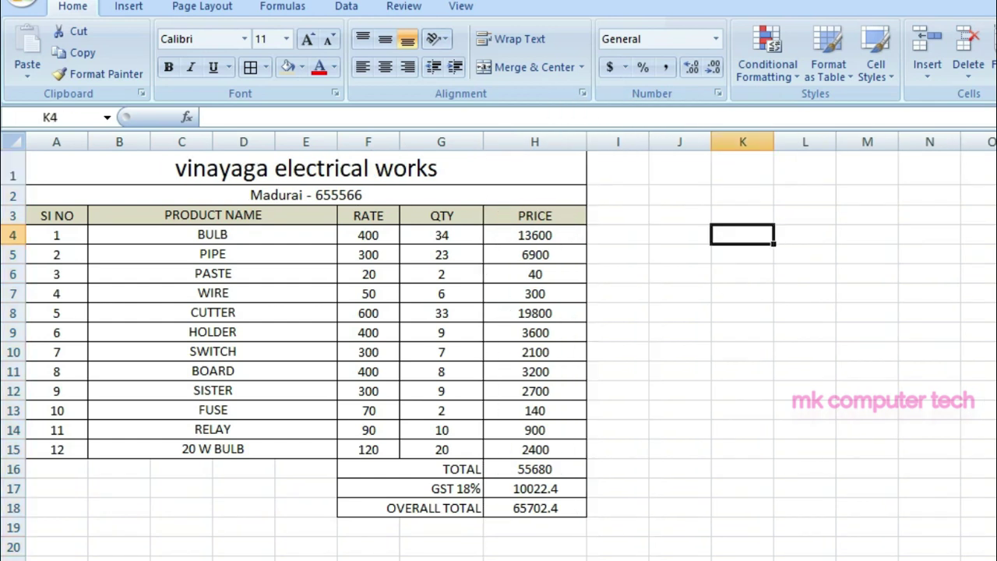